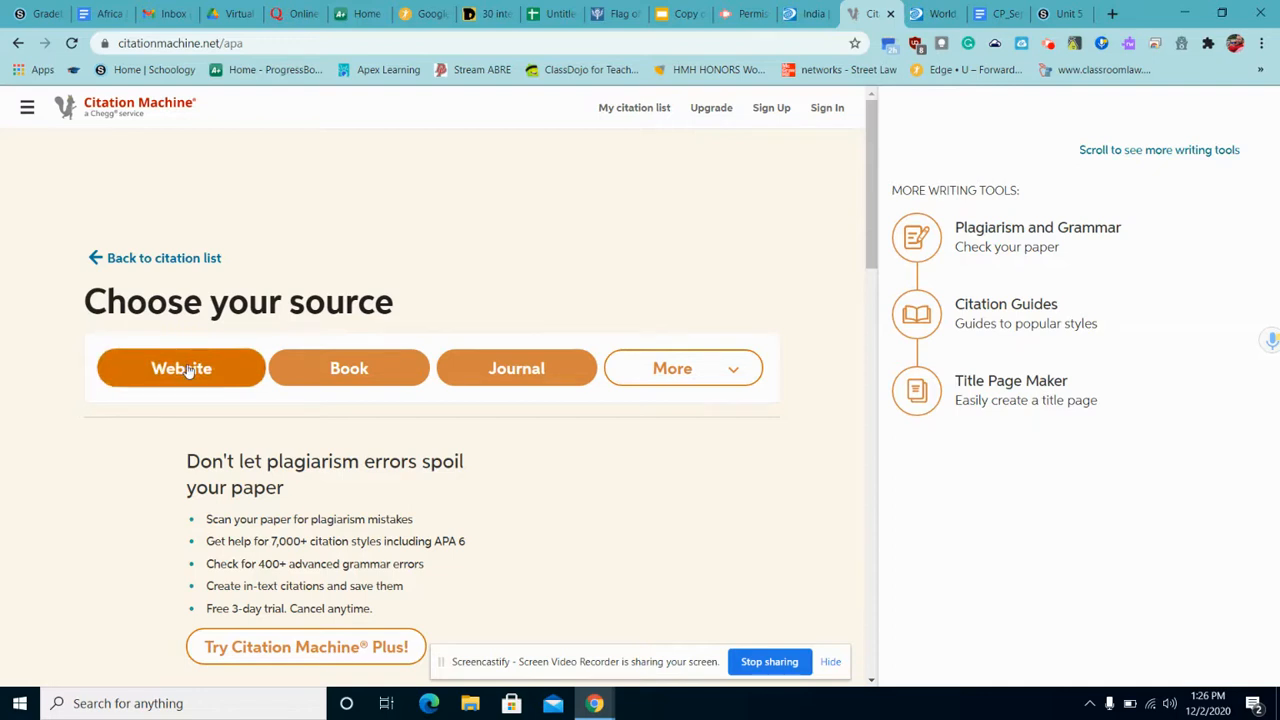
Go back to the citation list and start a new Website citation.
left_click(178, 261)
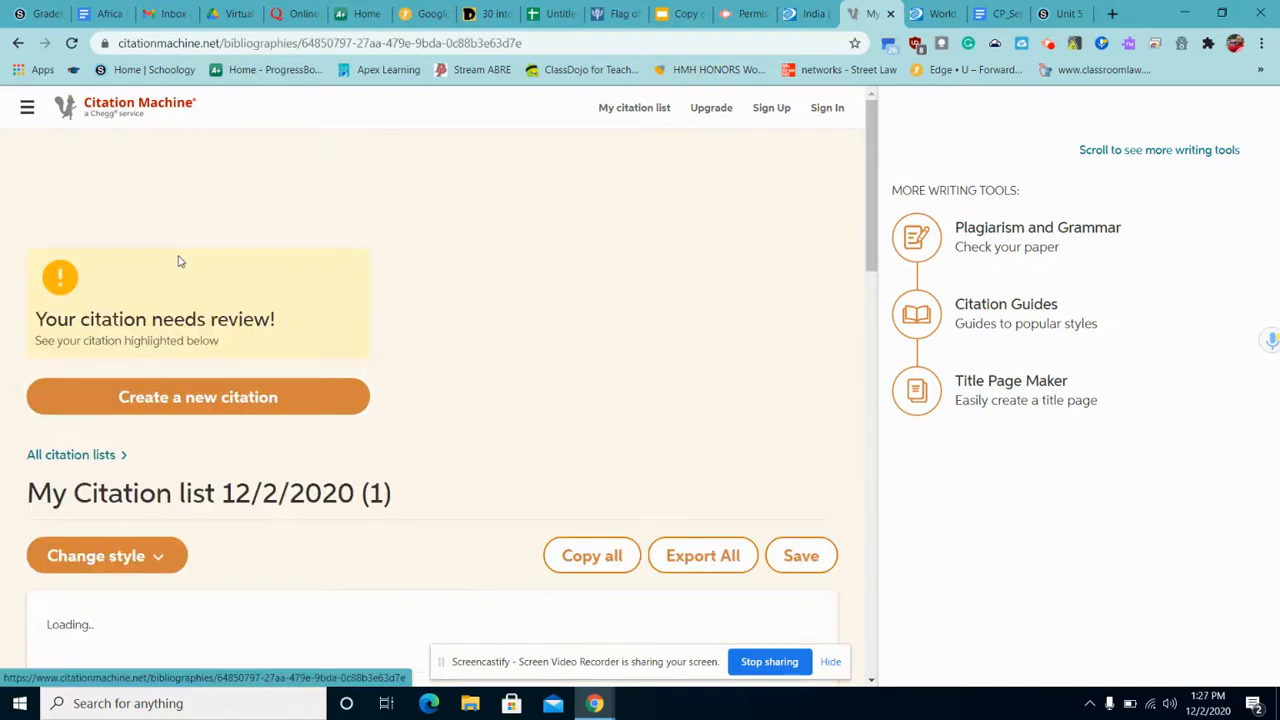
left_click(237, 396)
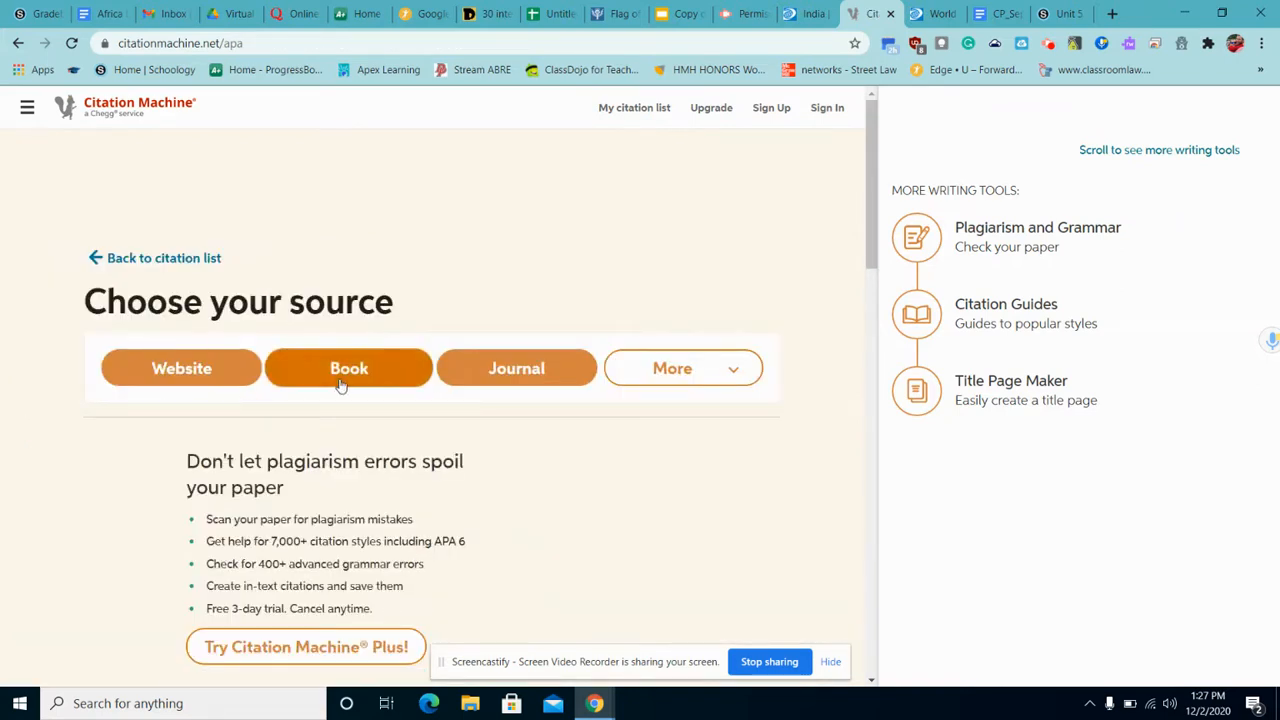
left_click(213, 380)
Paste the Britannica Flag of India URL into the website search and run it.
left_click(222, 364)
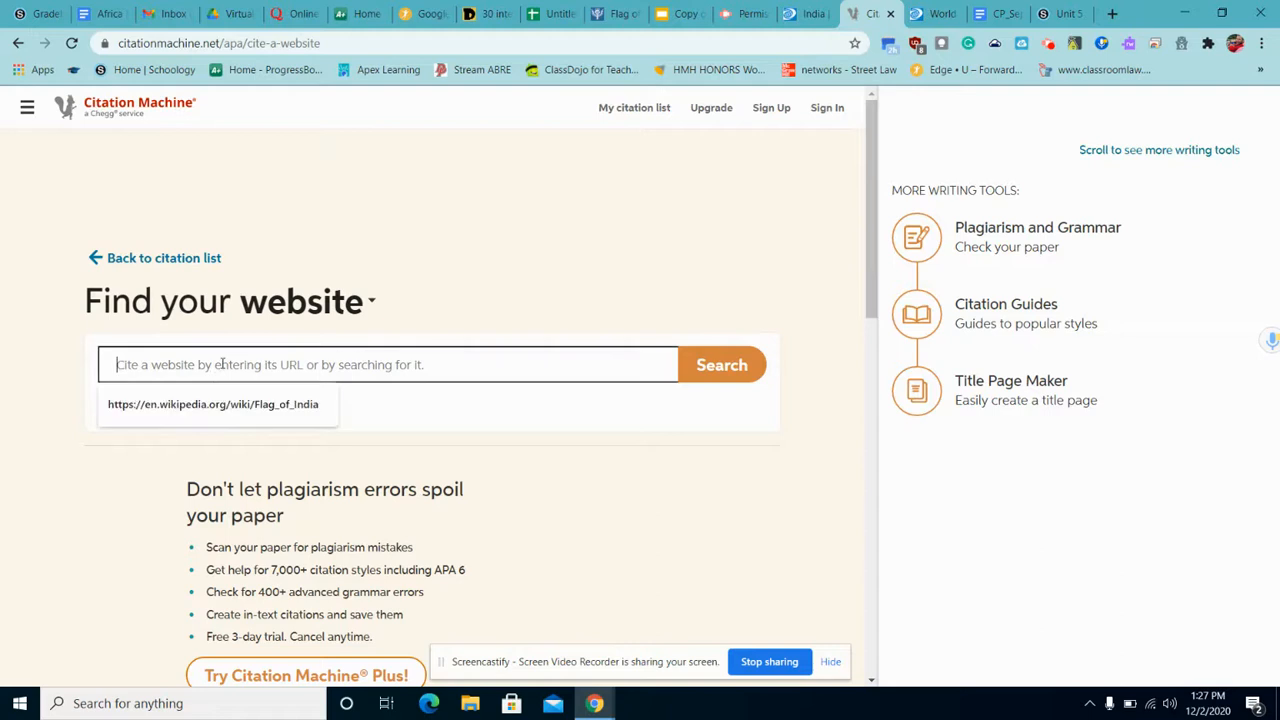
right_click(222, 364)
left_click(263, 490)
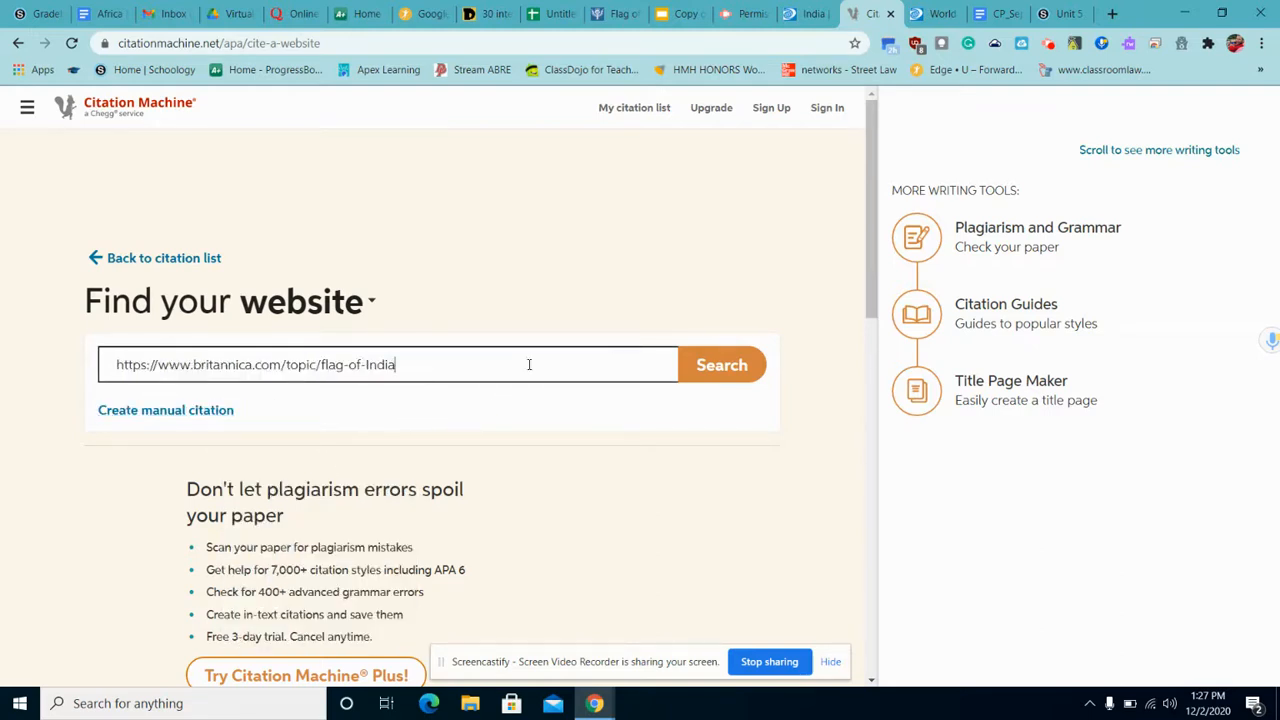
left_click(692, 370)
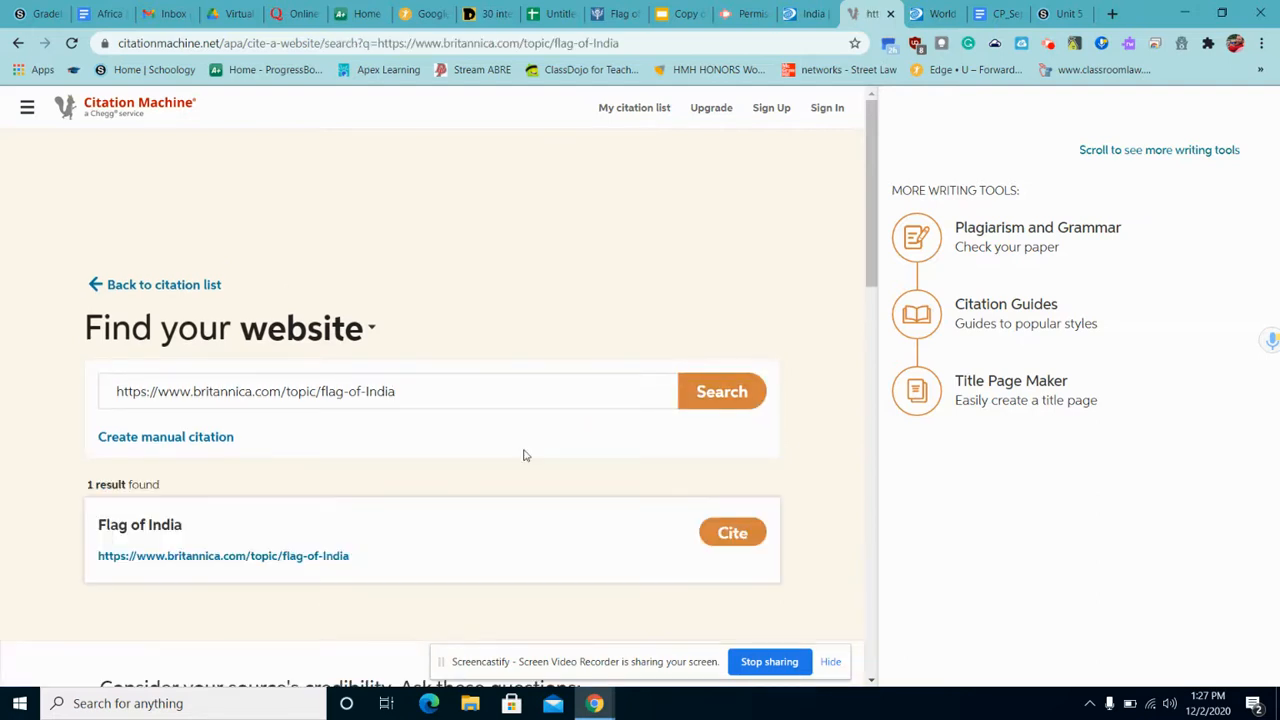
scroll(481, 514, "down", 1)
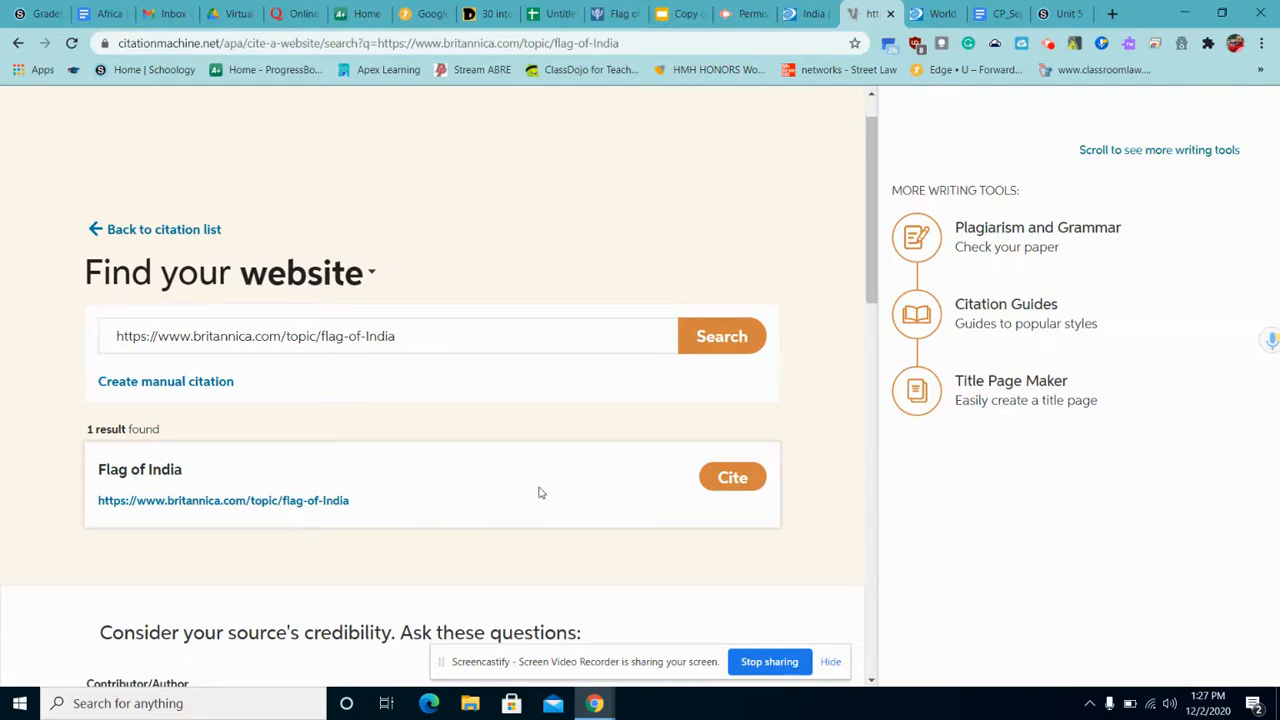
Cite the Flag of India result, accept its details, and complete the citation.
left_click(717, 489)
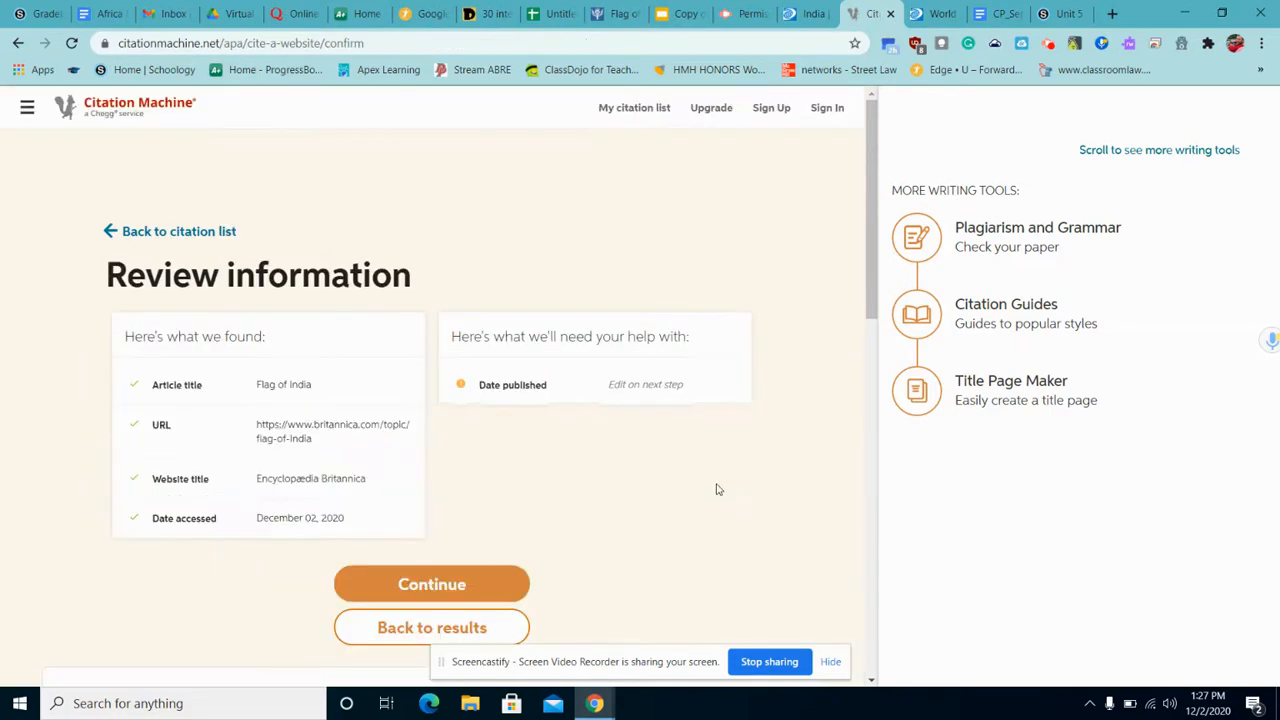
scroll(533, 514, "down", 1)
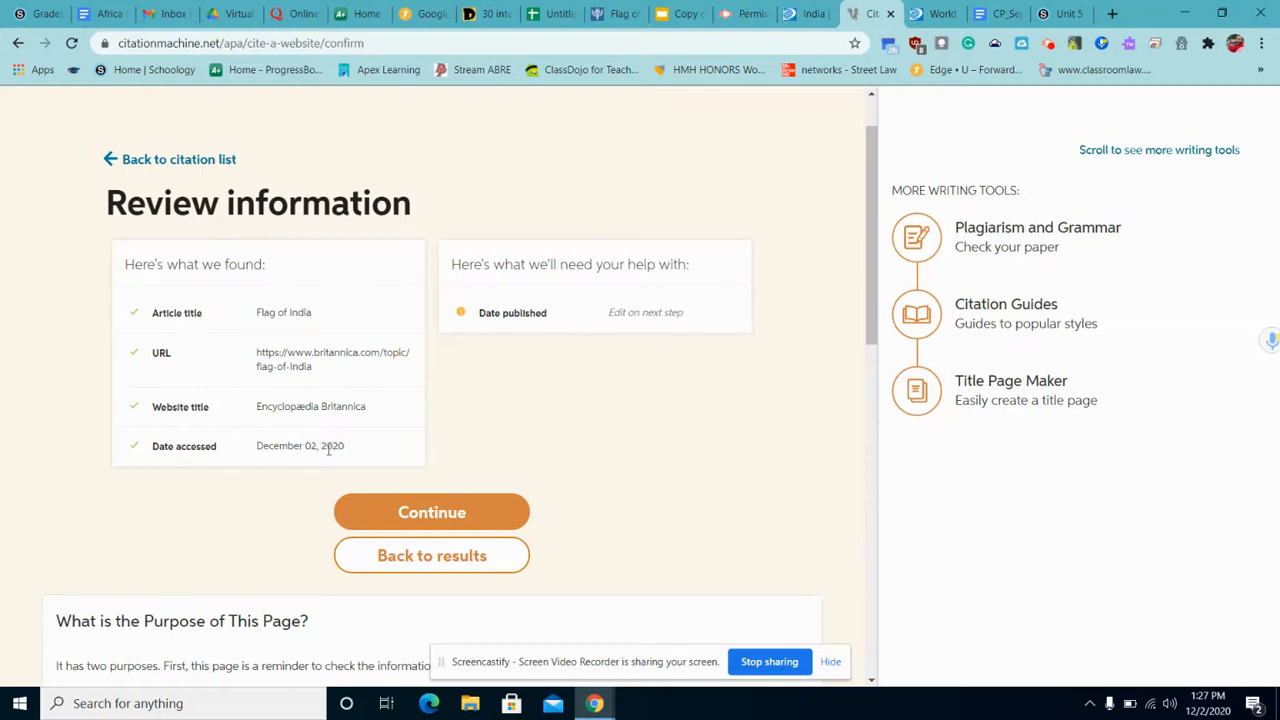
left_click(387, 512)
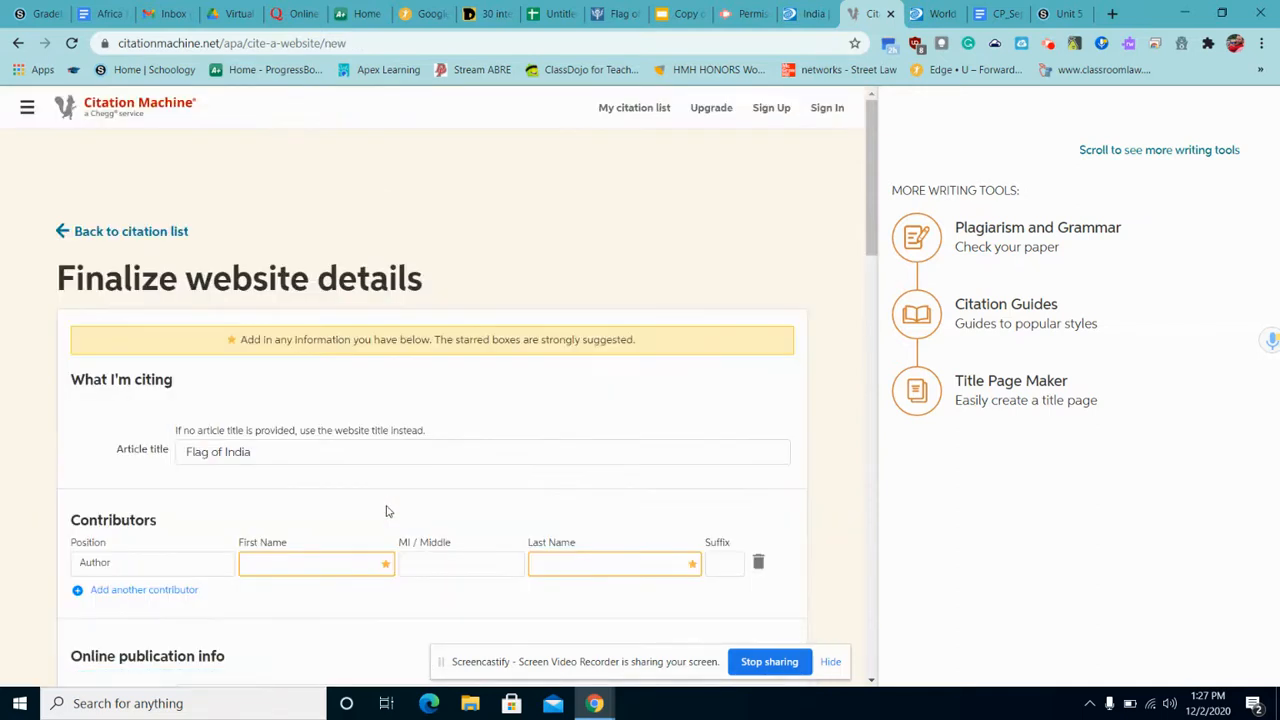
scroll(387, 512, "down", 2)
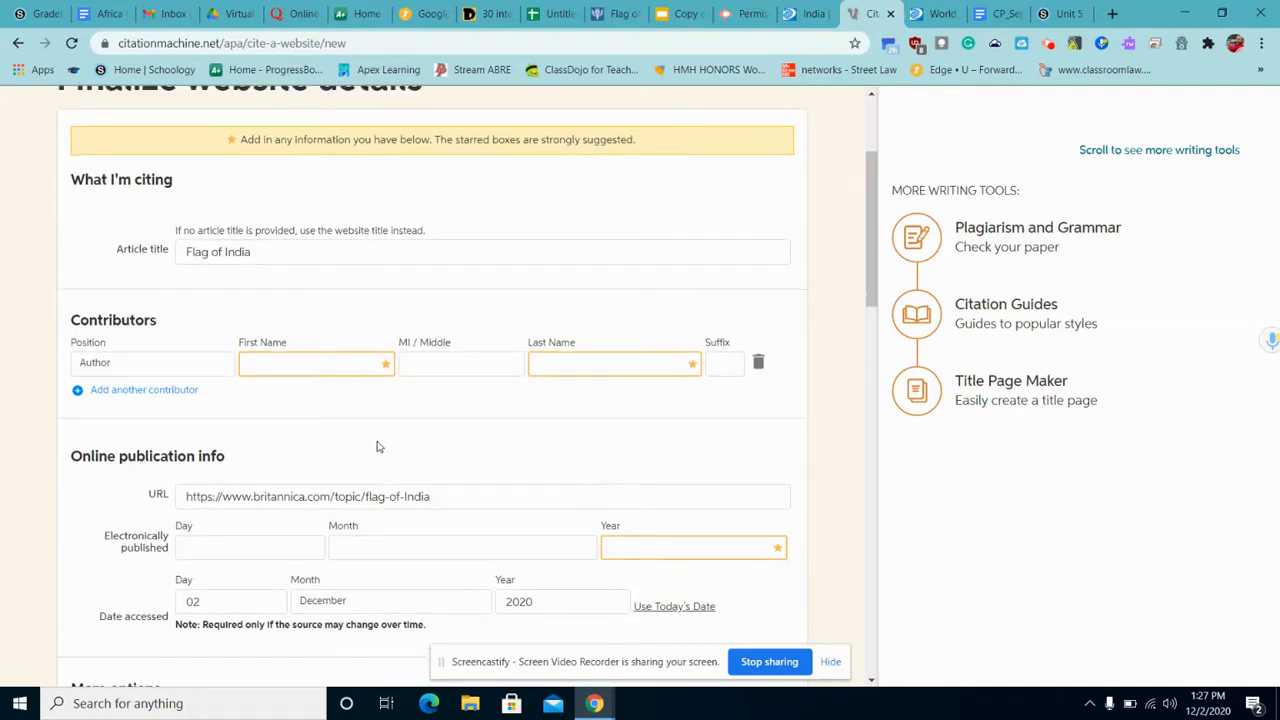
scroll(377, 447, "down", 2)
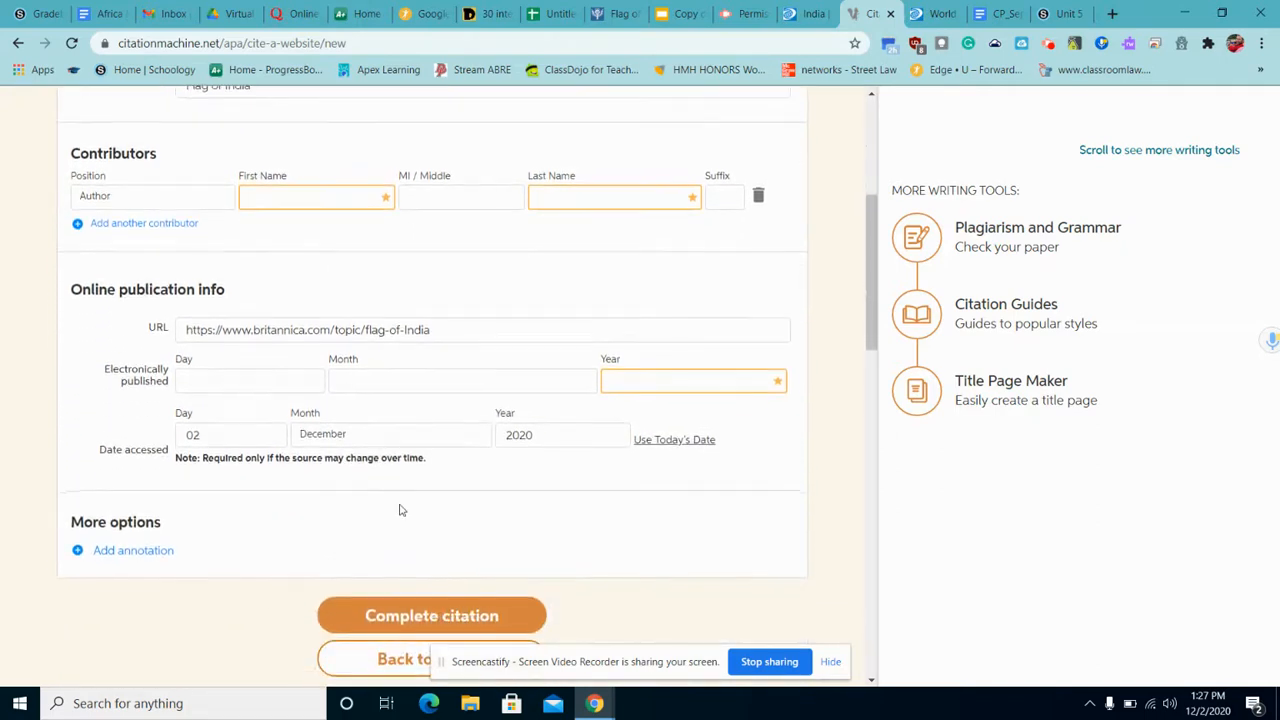
scroll(399, 510, "down", 1)
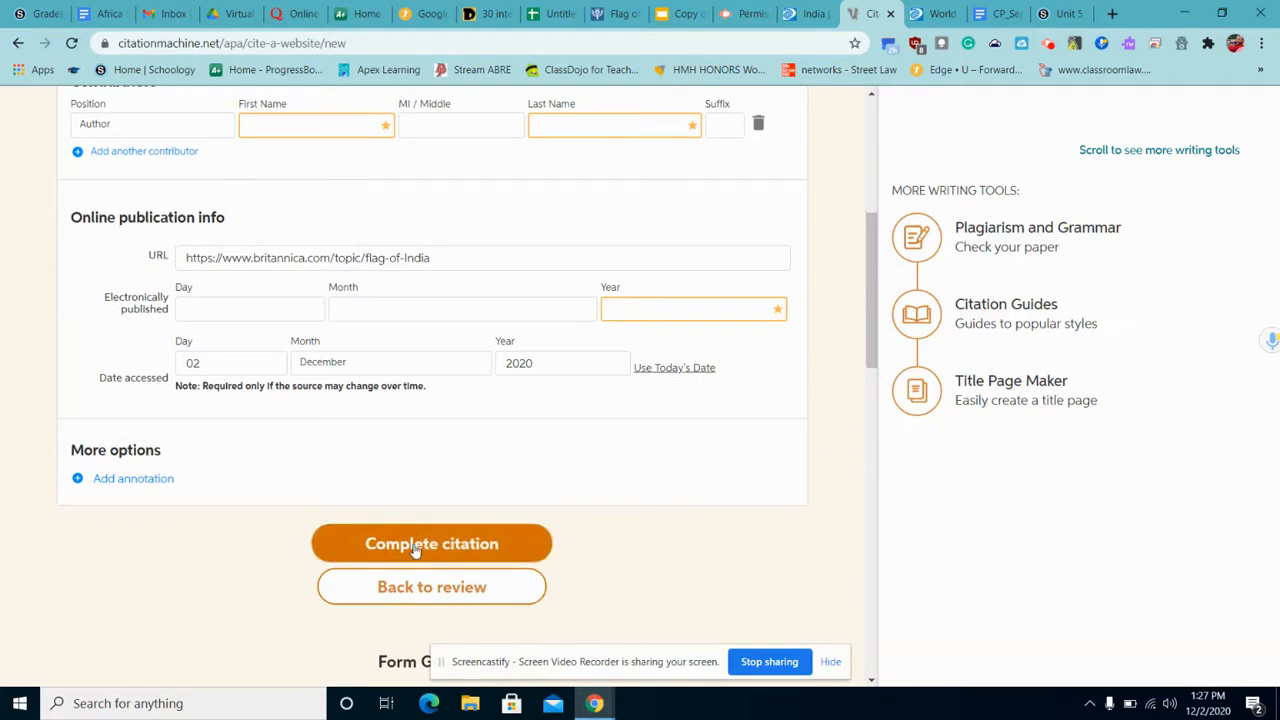
left_click(415, 546)
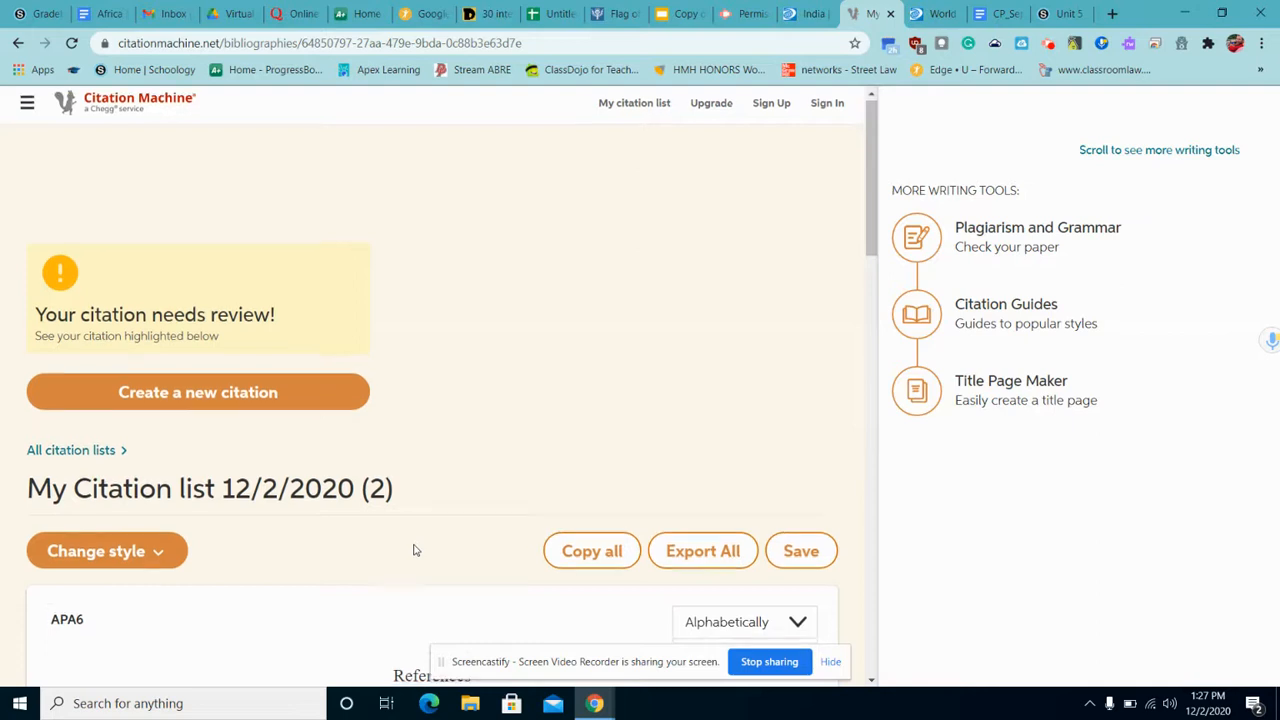
Review the flagged Flag of India citation and update it.
scroll(414, 549, "down", 3)
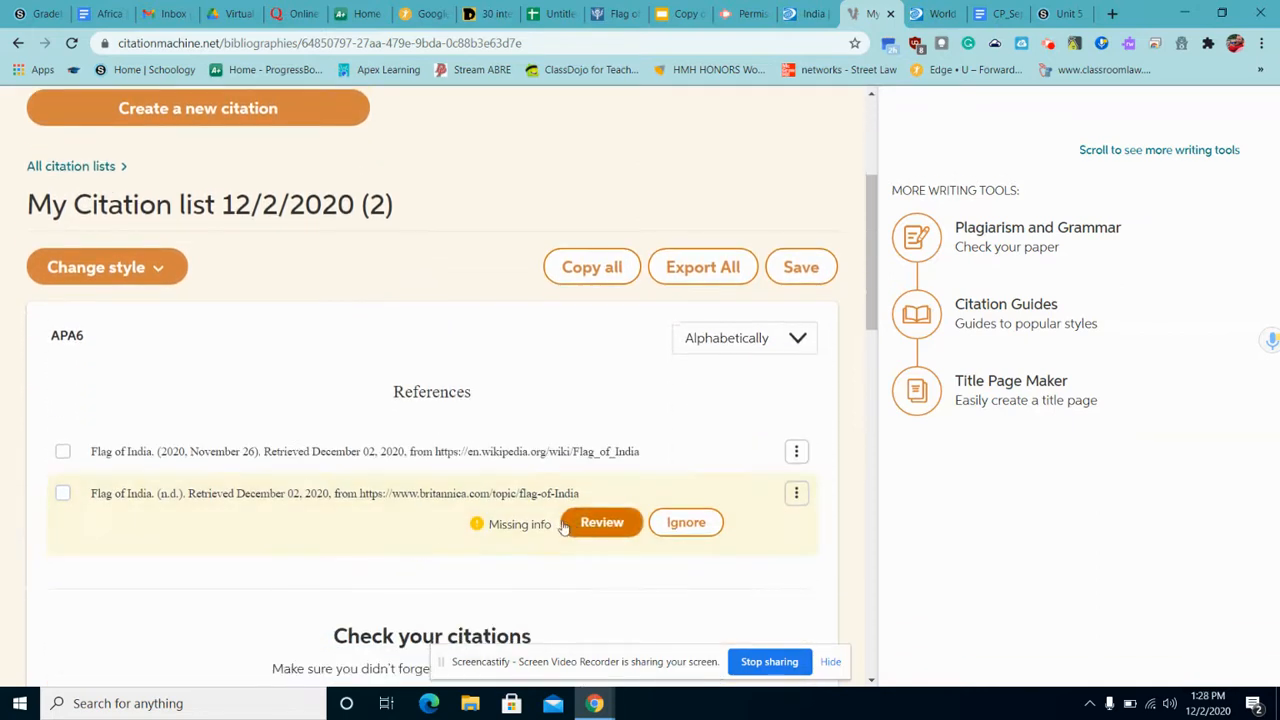
left_click(600, 523)
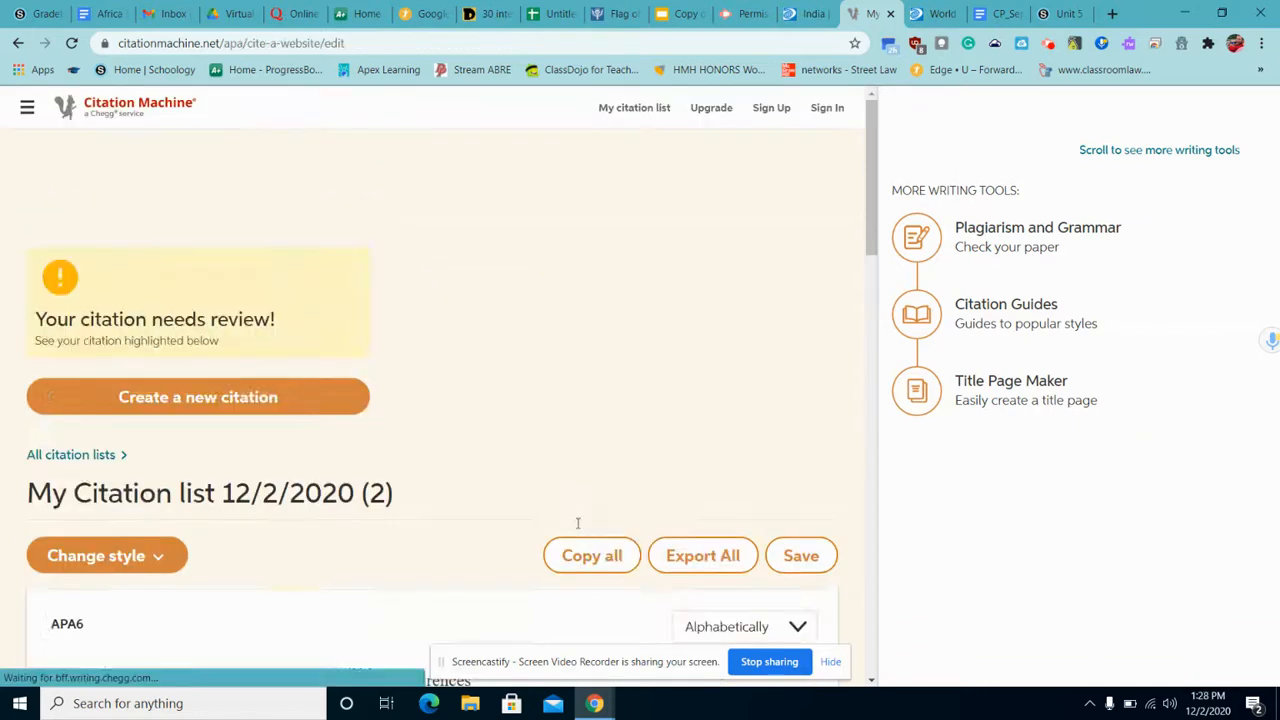
scroll(420, 525, "down", 5)
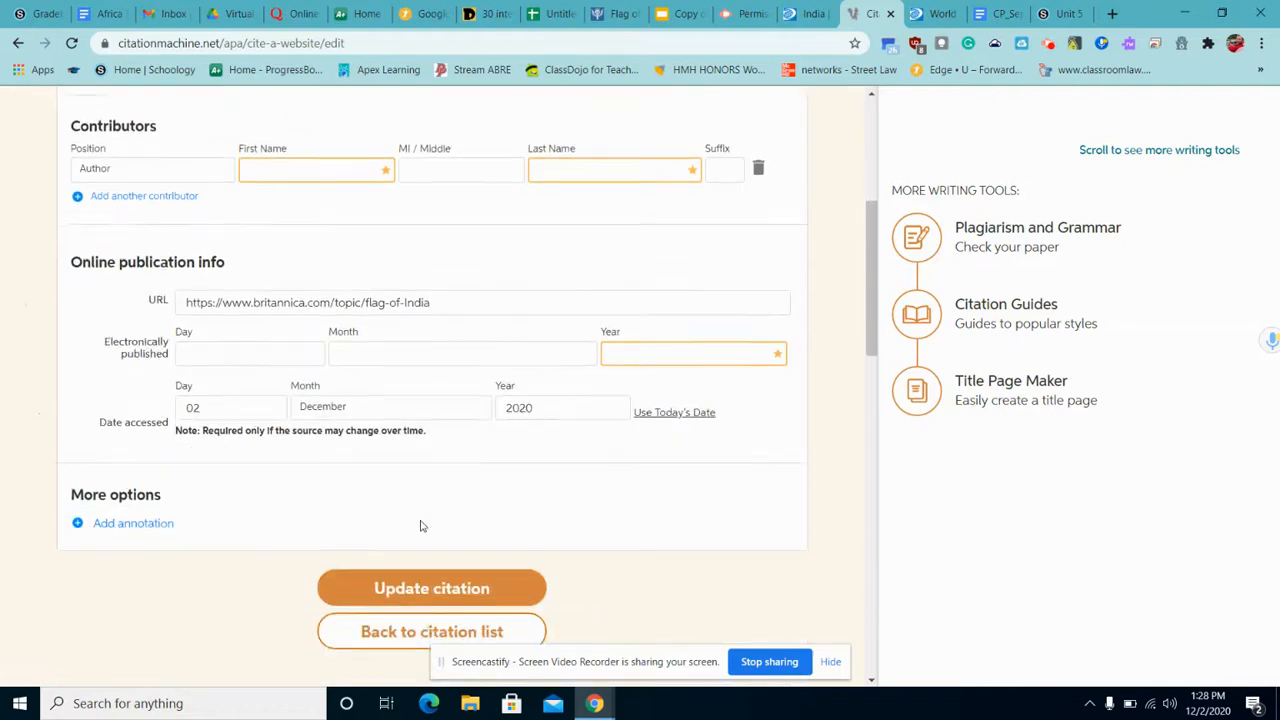
left_click(429, 489)
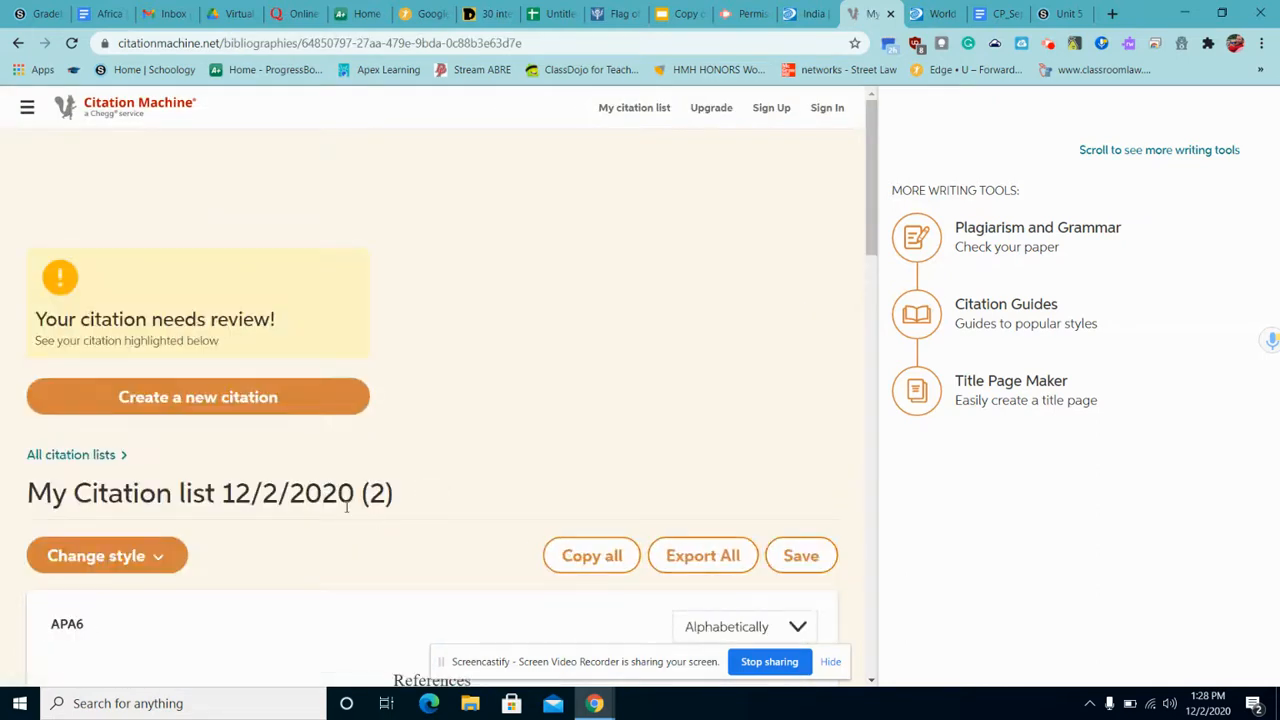
Copy the Flag of India citation and go to the Google Slides Citations slide.
scroll(346, 506, "down", 3)
scroll(346, 506, "down", 1)
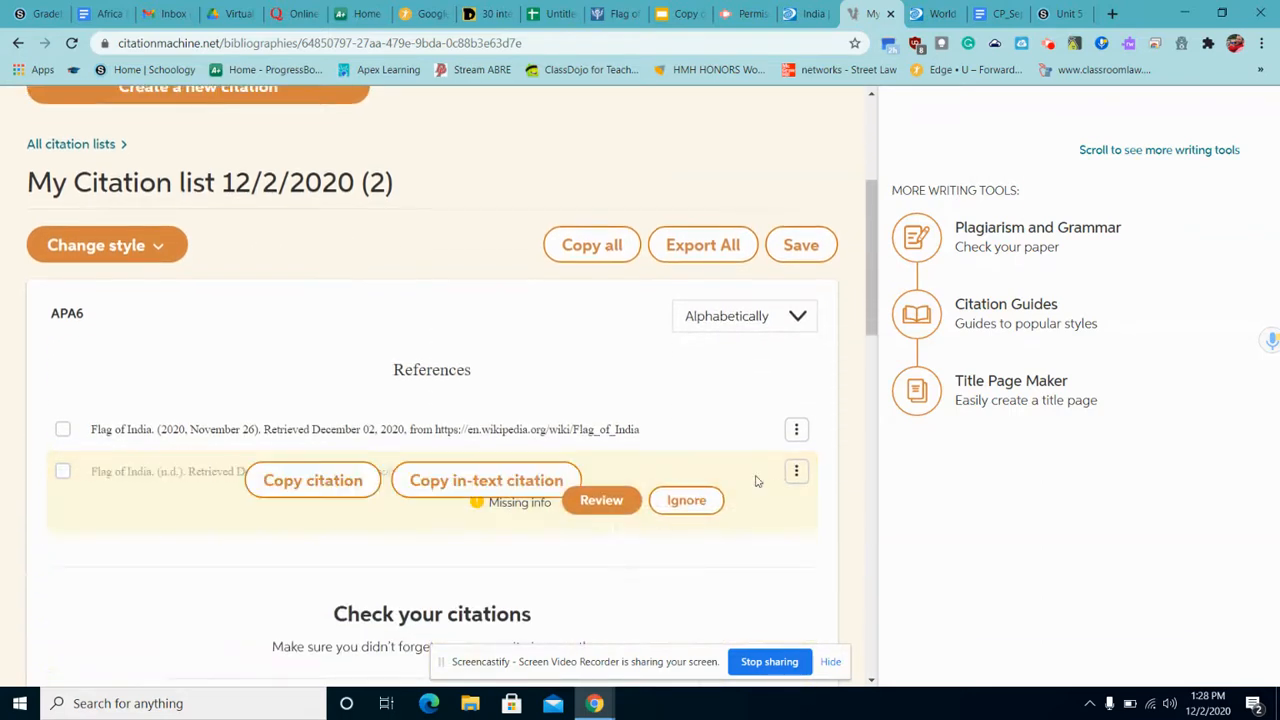
left_click(347, 480)
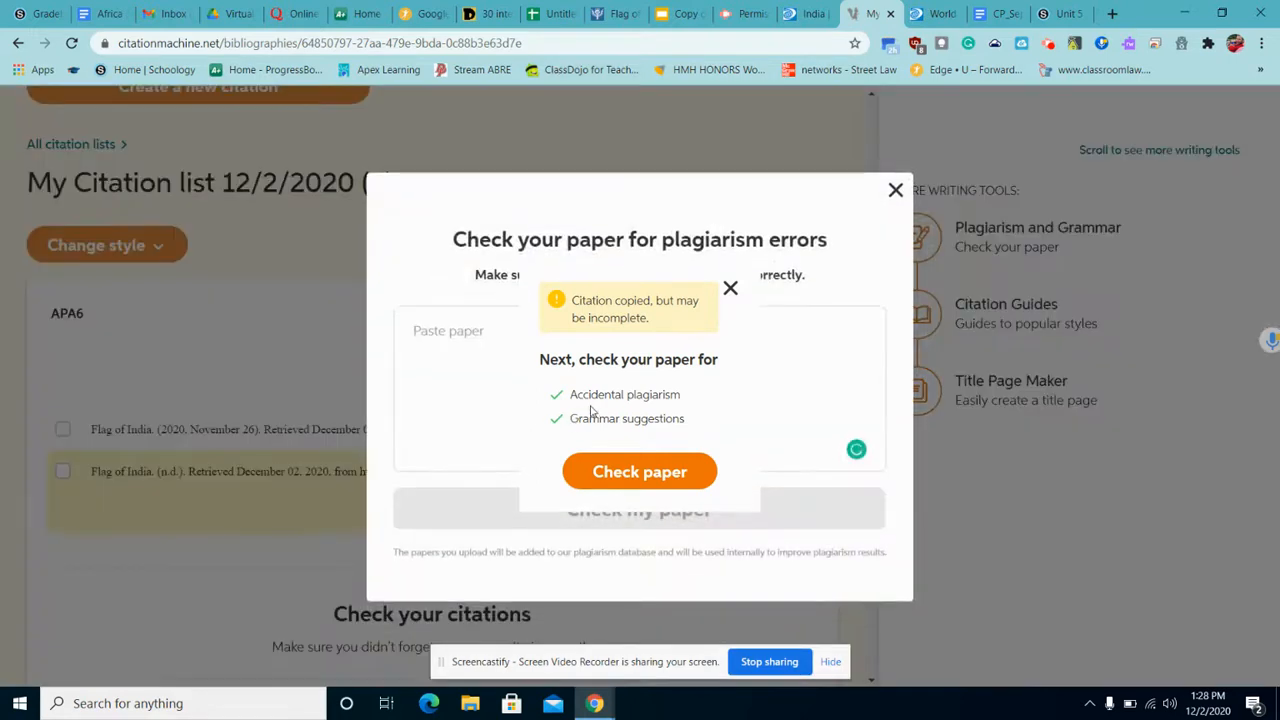
left_click(682, 14)
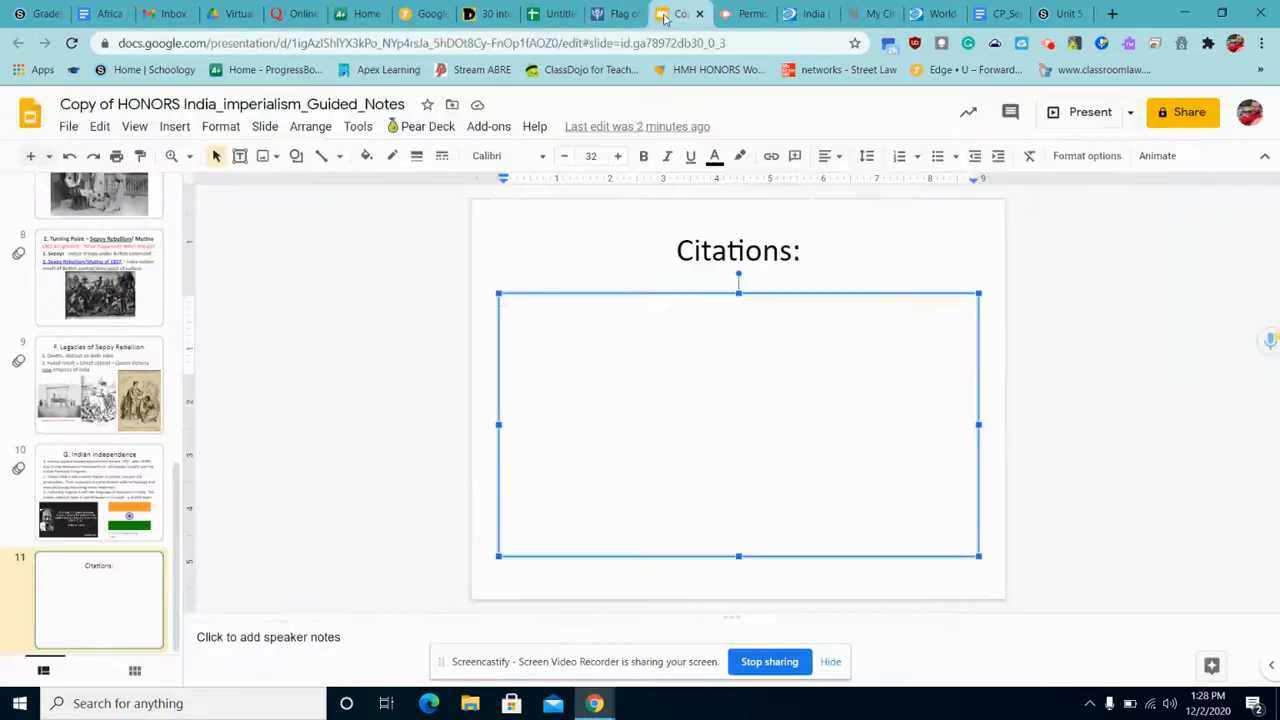
Paste the Flag of India citation into the slide's text box, widen the box, and start a new line.
right_click(569, 330)
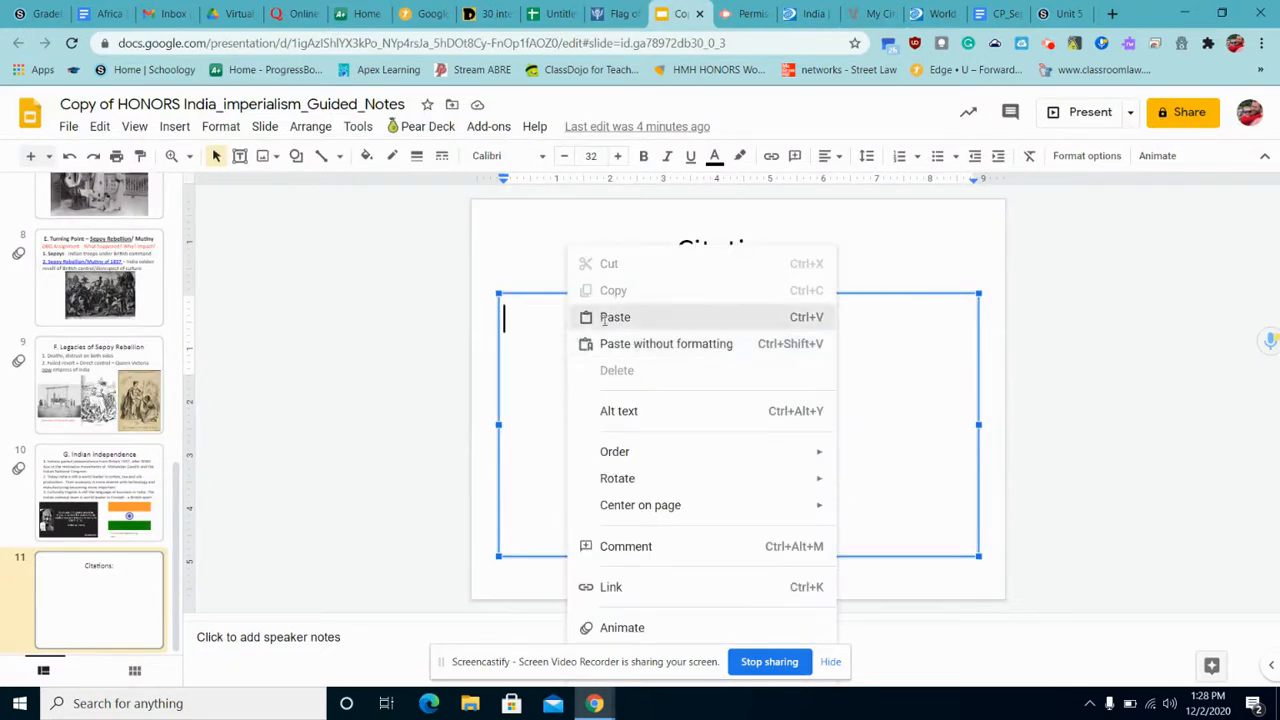
left_click(604, 316)
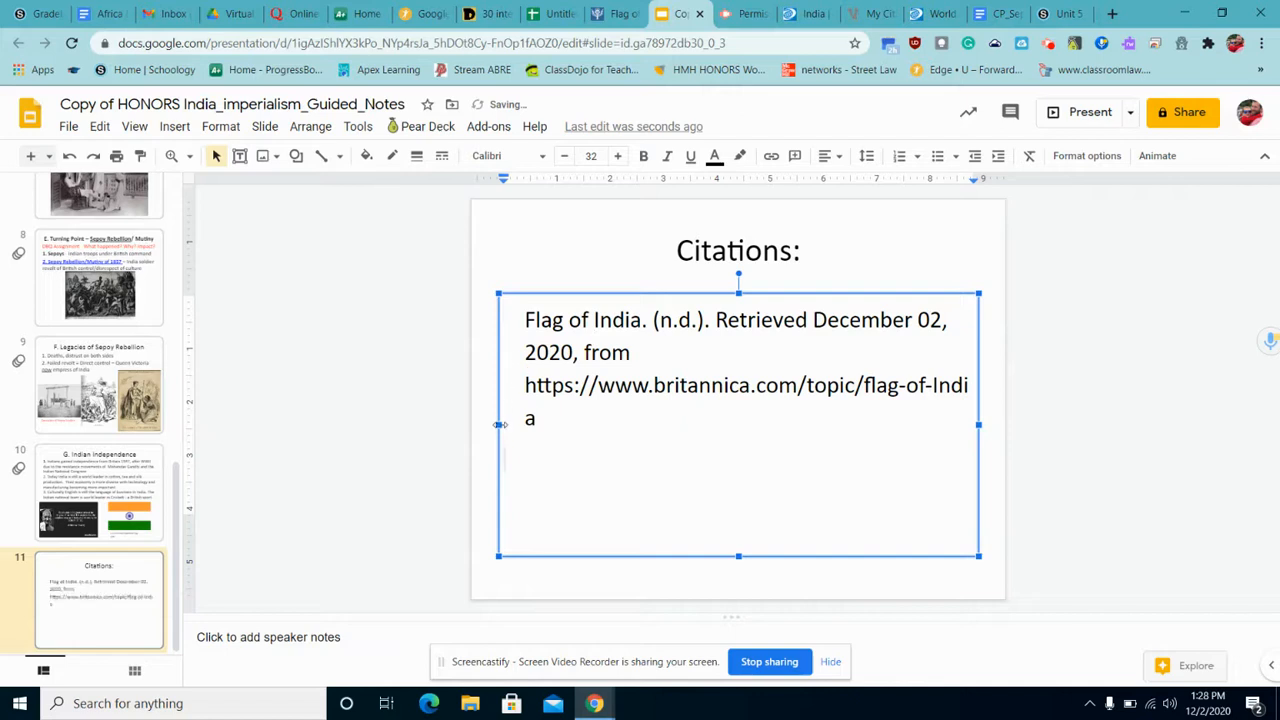
left_click_drag(500, 424, 487, 424)
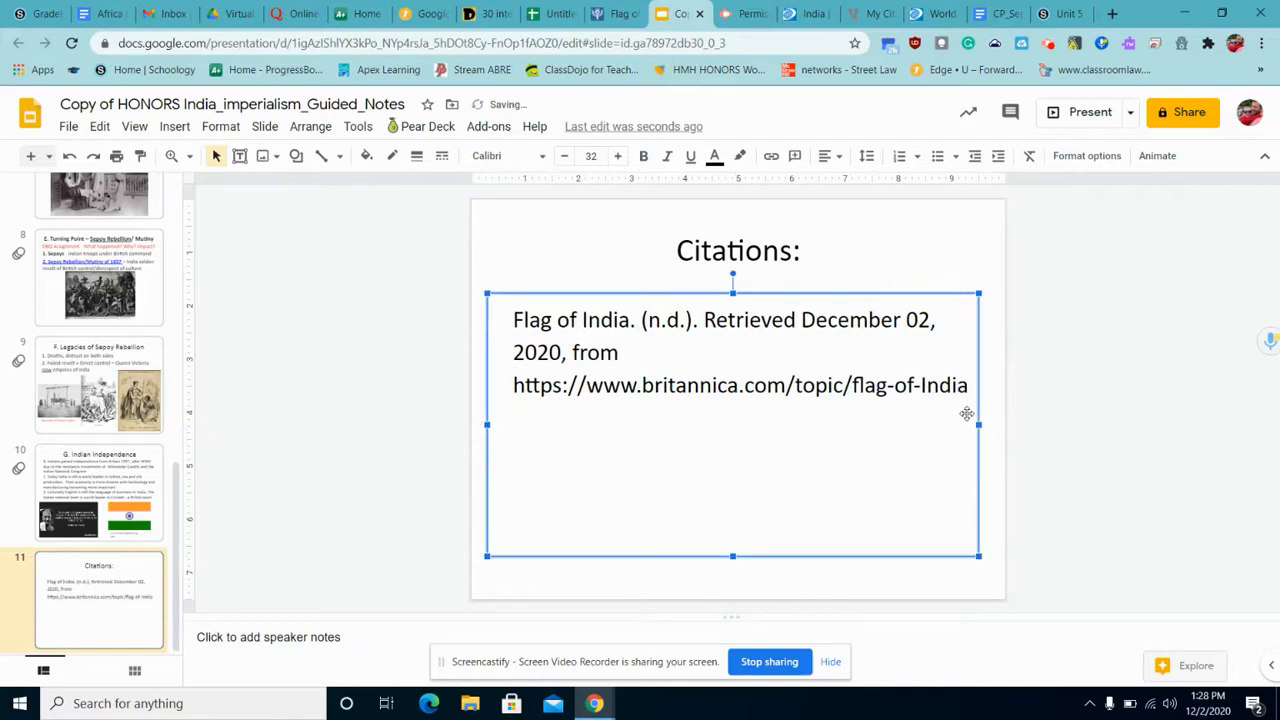
left_click_drag(978, 424, 992, 424)
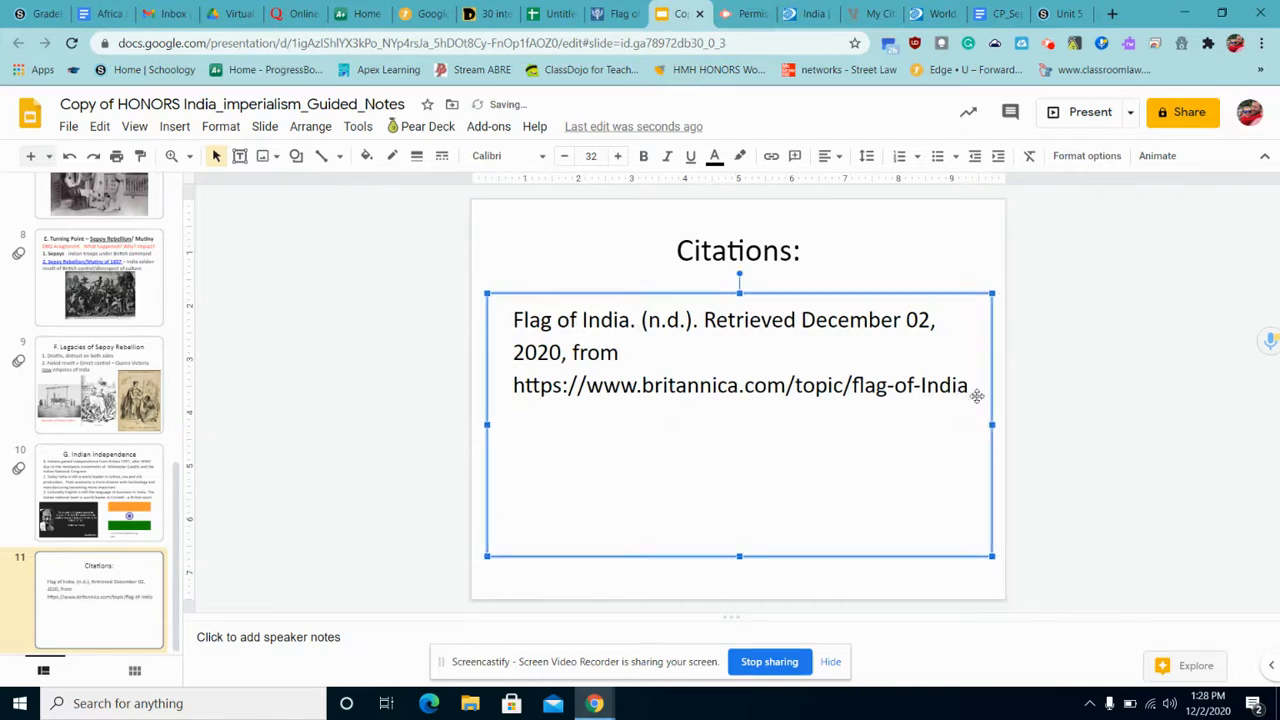
left_click(967, 388)
key("Return")
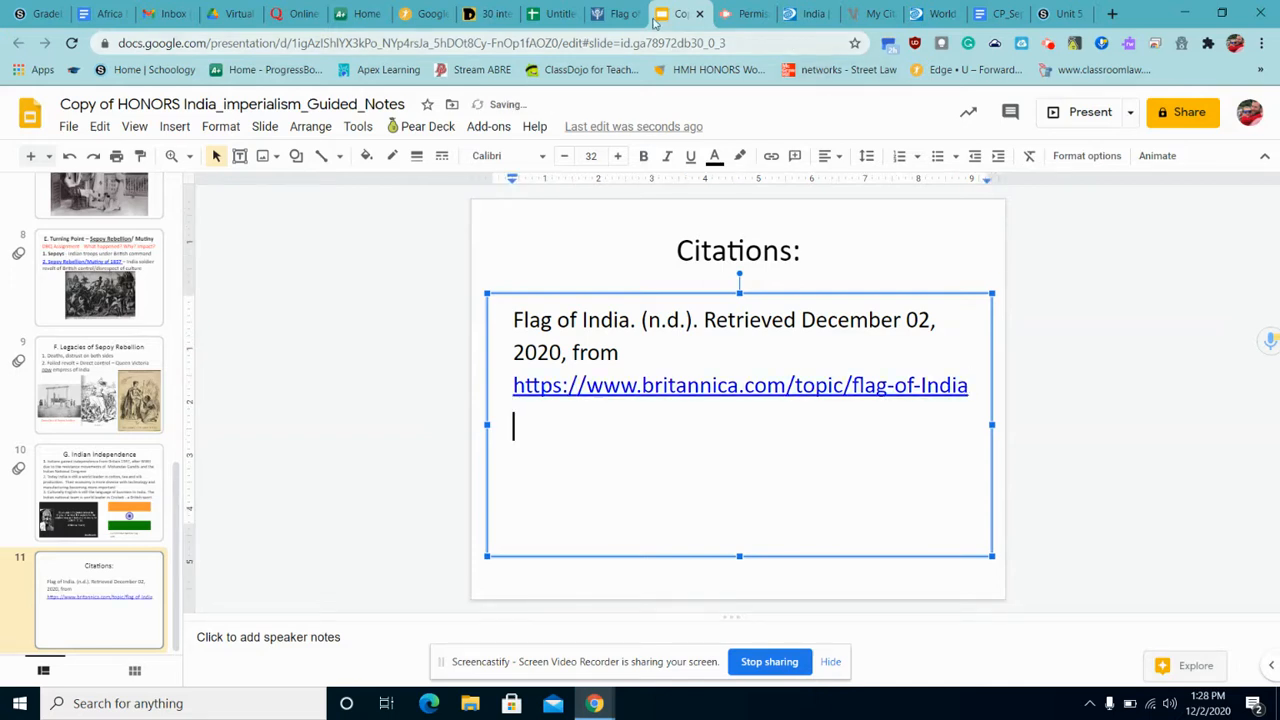
left_click(799, 24)
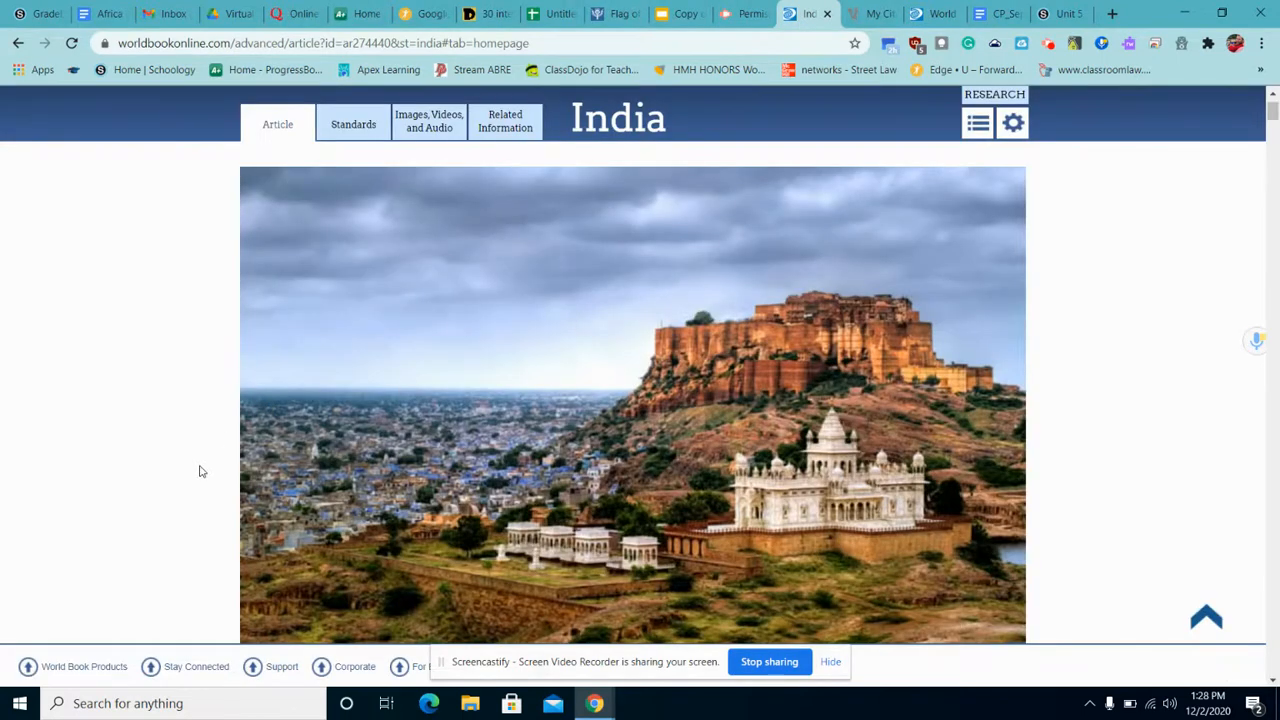
Copy the World Book India article's URL from the address bar and return to Citation Machine.
scroll(199, 471, "down", 3)
scroll(199, 471, "up", 3)
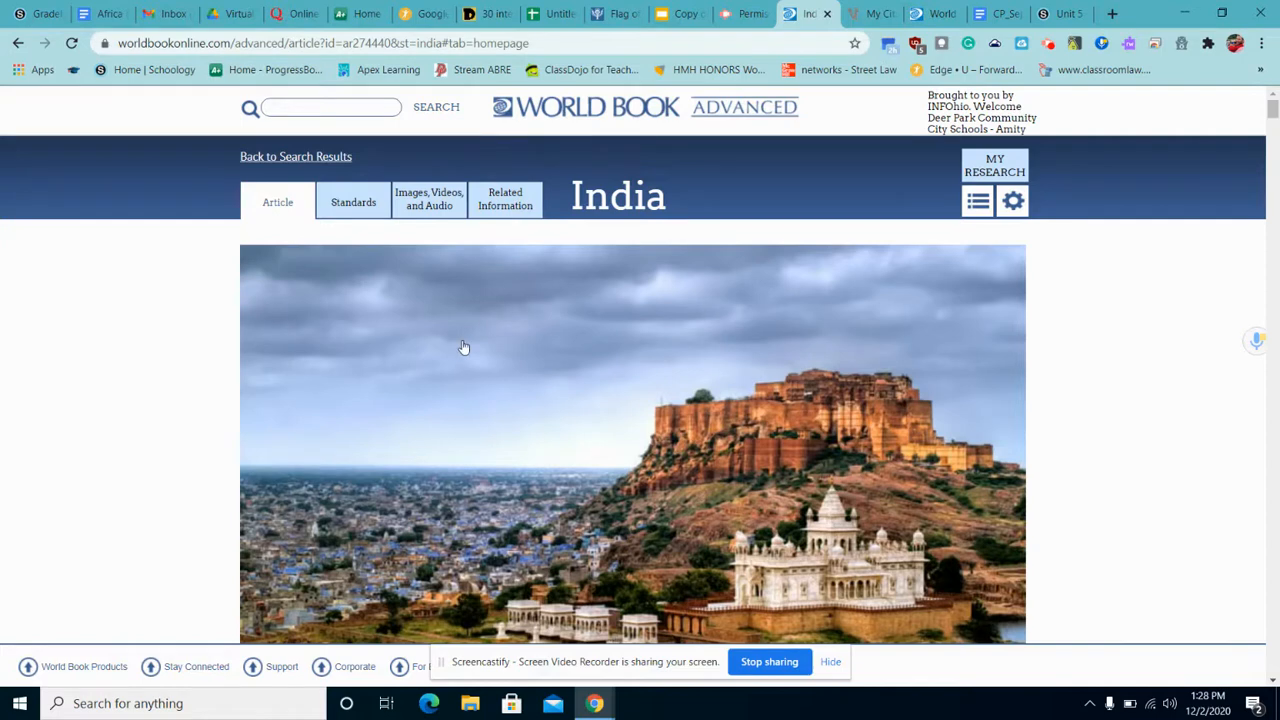
scroll(464, 348, "down", 4)
scroll(464, 348, "down", 1)
scroll(464, 348, "up", 5)
left_click(377, 43)
right_click(377, 43)
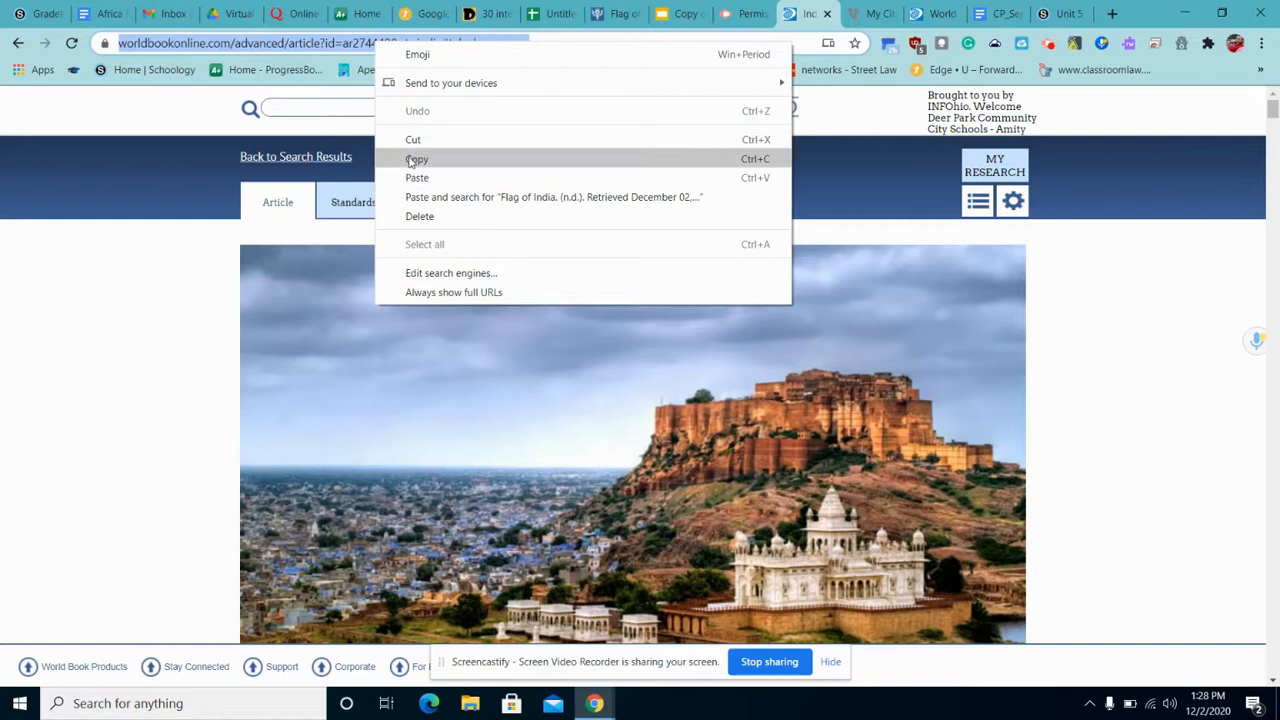
left_click(414, 159)
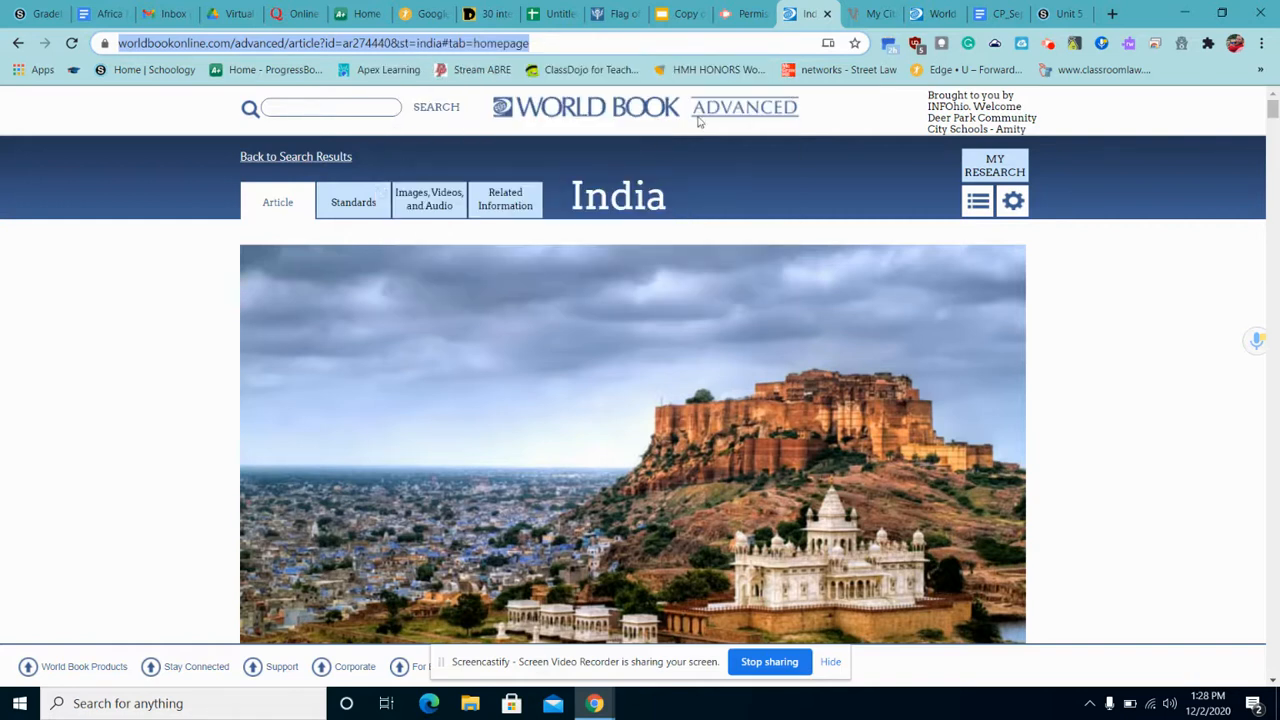
left_click(872, 14)
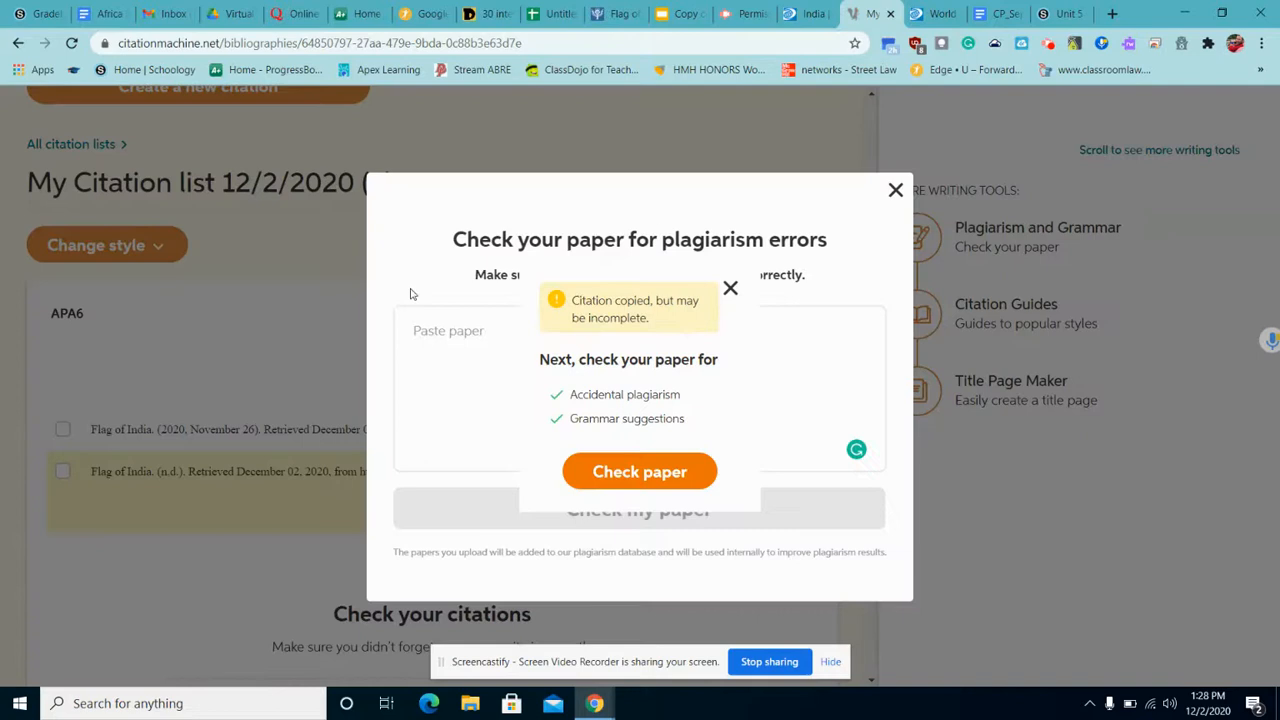
Dismiss the plagiarism prompt, start a Website citation, and search the pasted World Book URL.
left_click(895, 190)
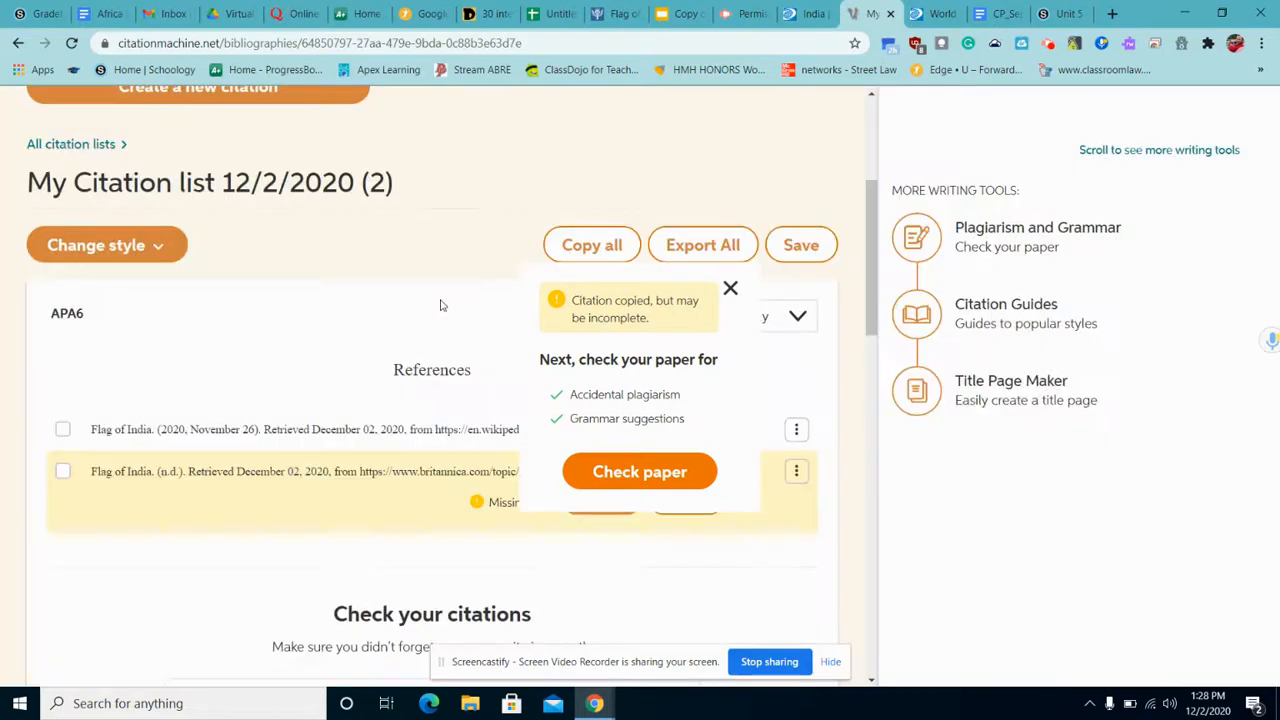
scroll(388, 332, "up", 2)
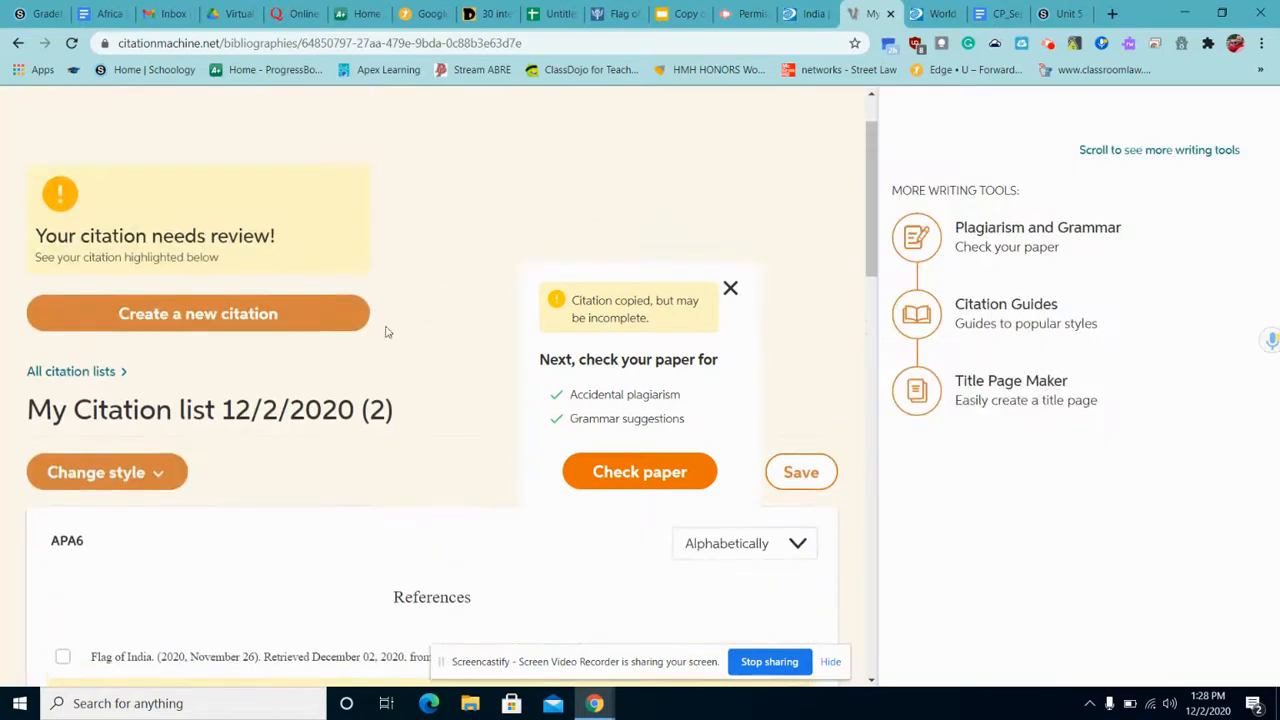
left_click(307, 327)
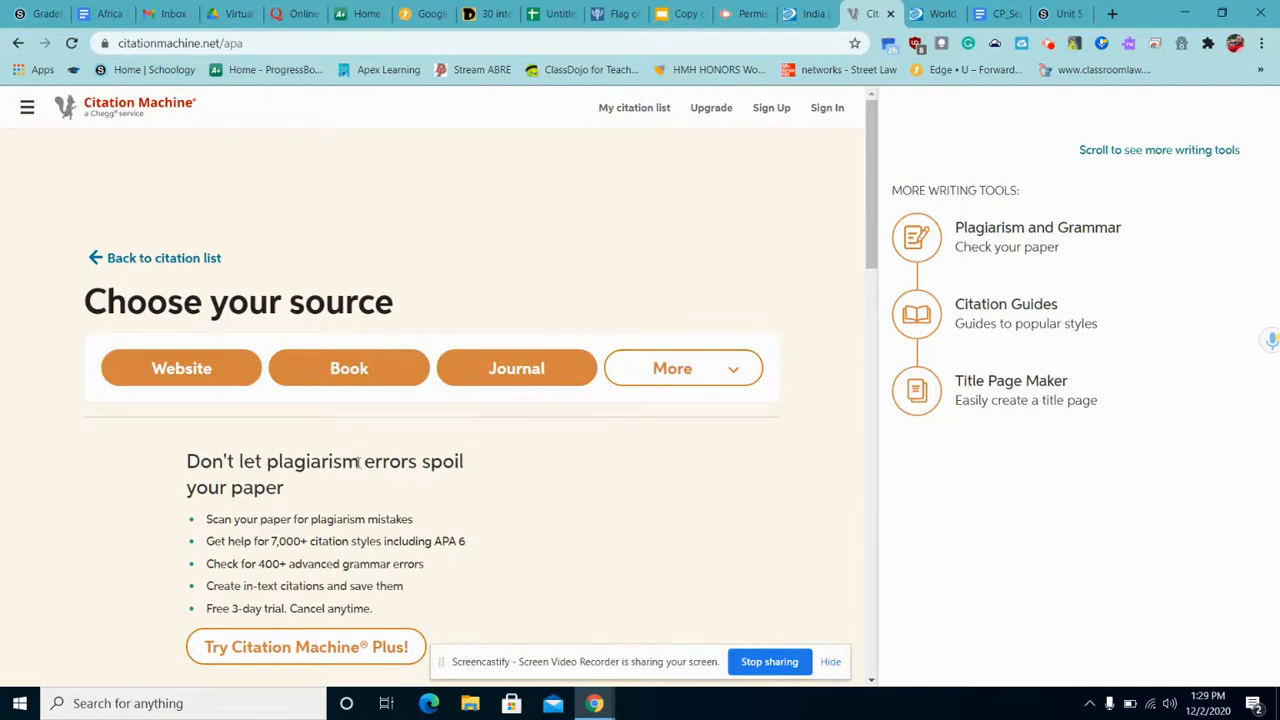
left_click(240, 372)
left_click(241, 367)
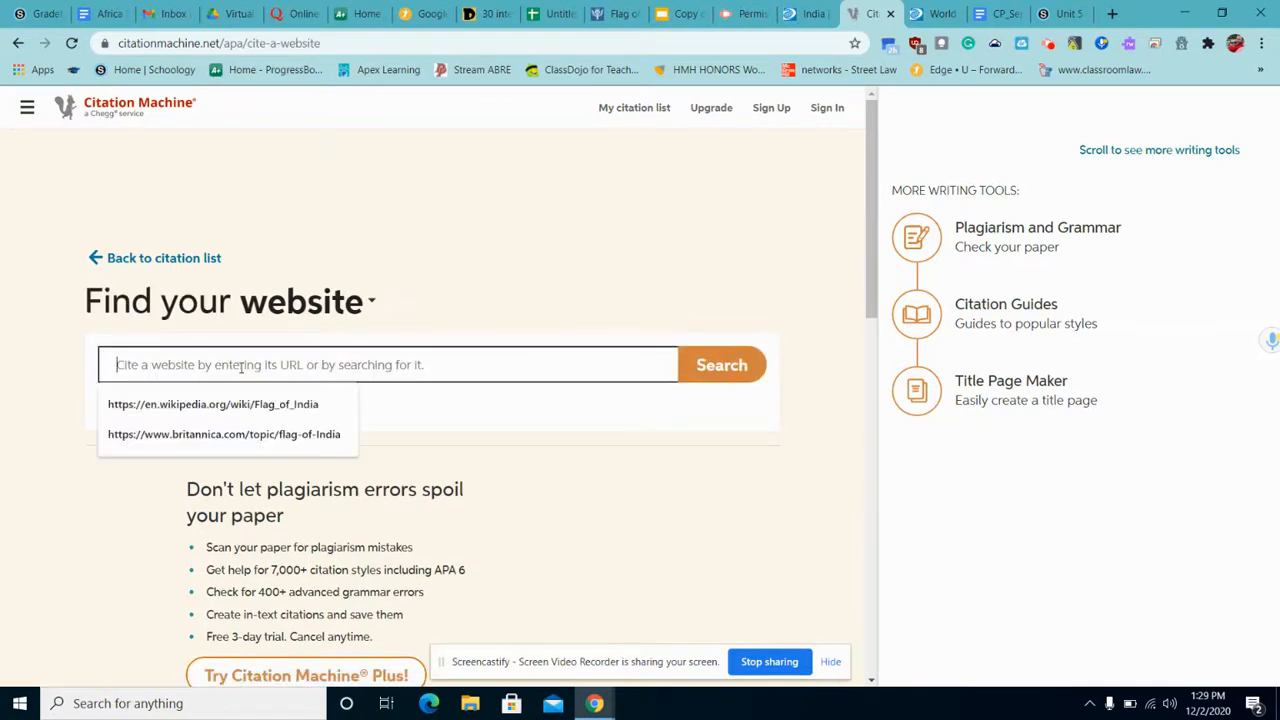
right_click(241, 367)
left_click(294, 493)
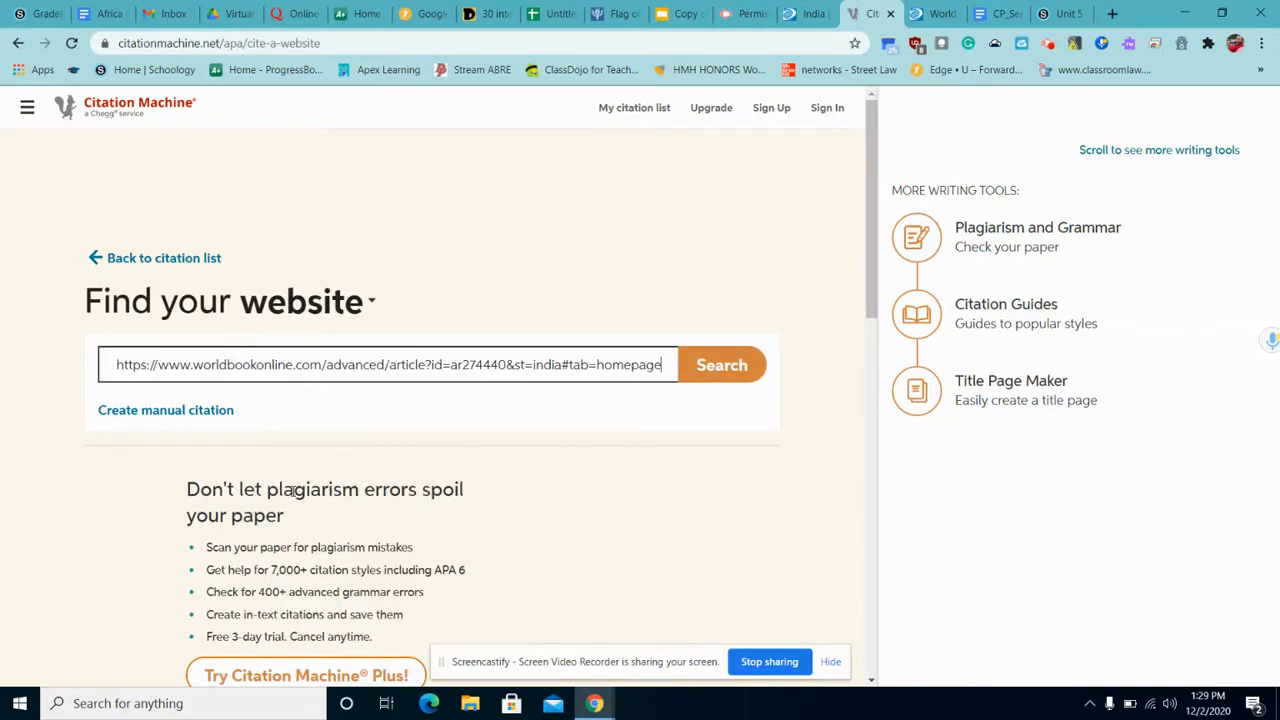
left_click(710, 372)
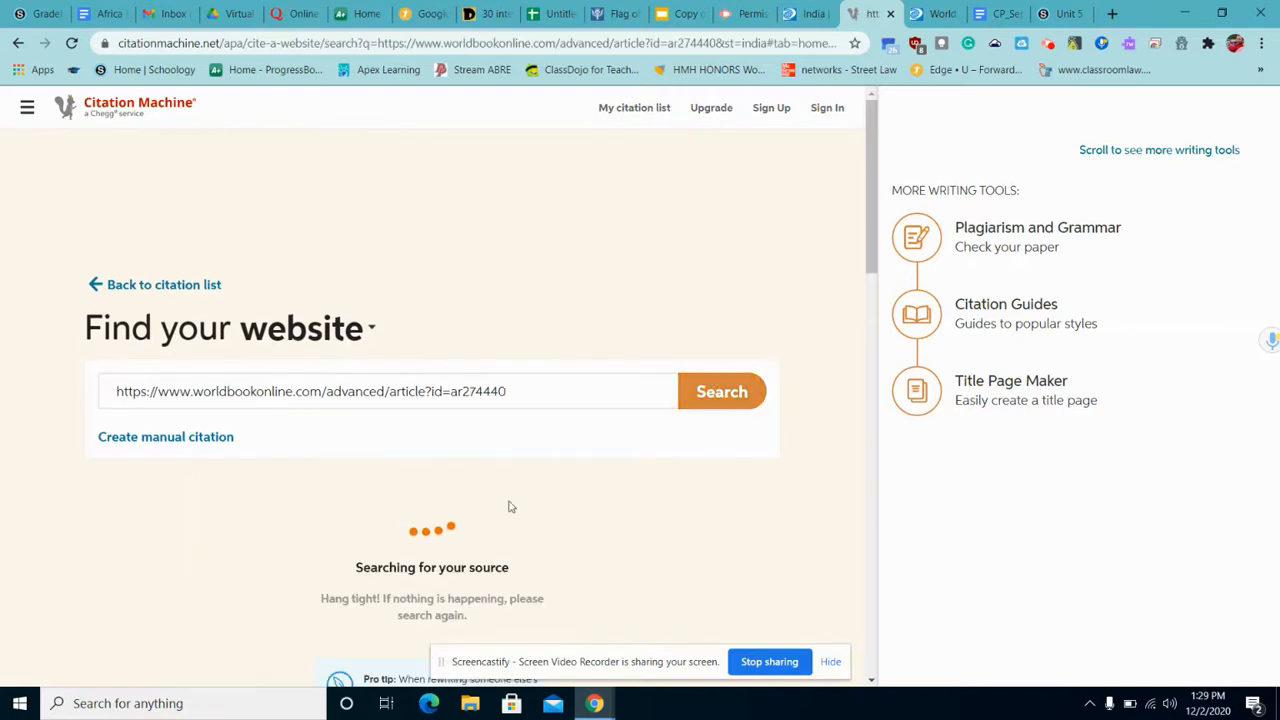
Cite the World Book Online result and complete the citation.
scroll(509, 507, "down", 1)
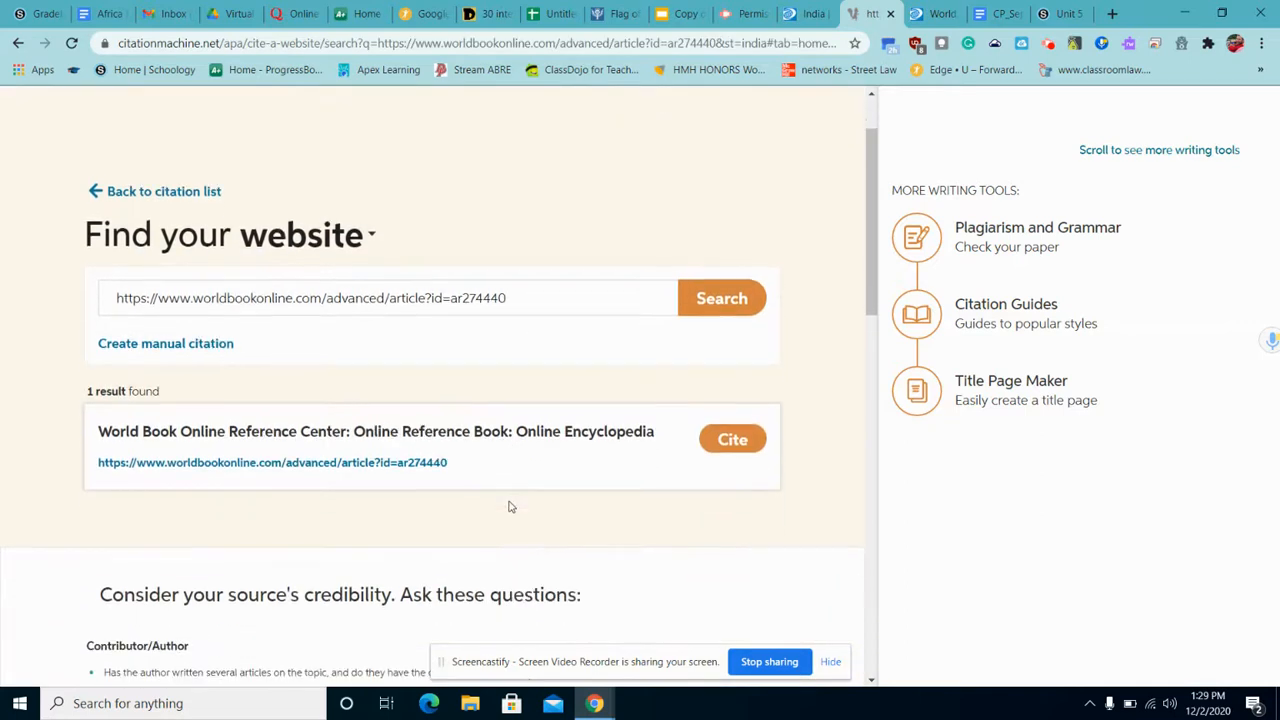
left_click(712, 452)
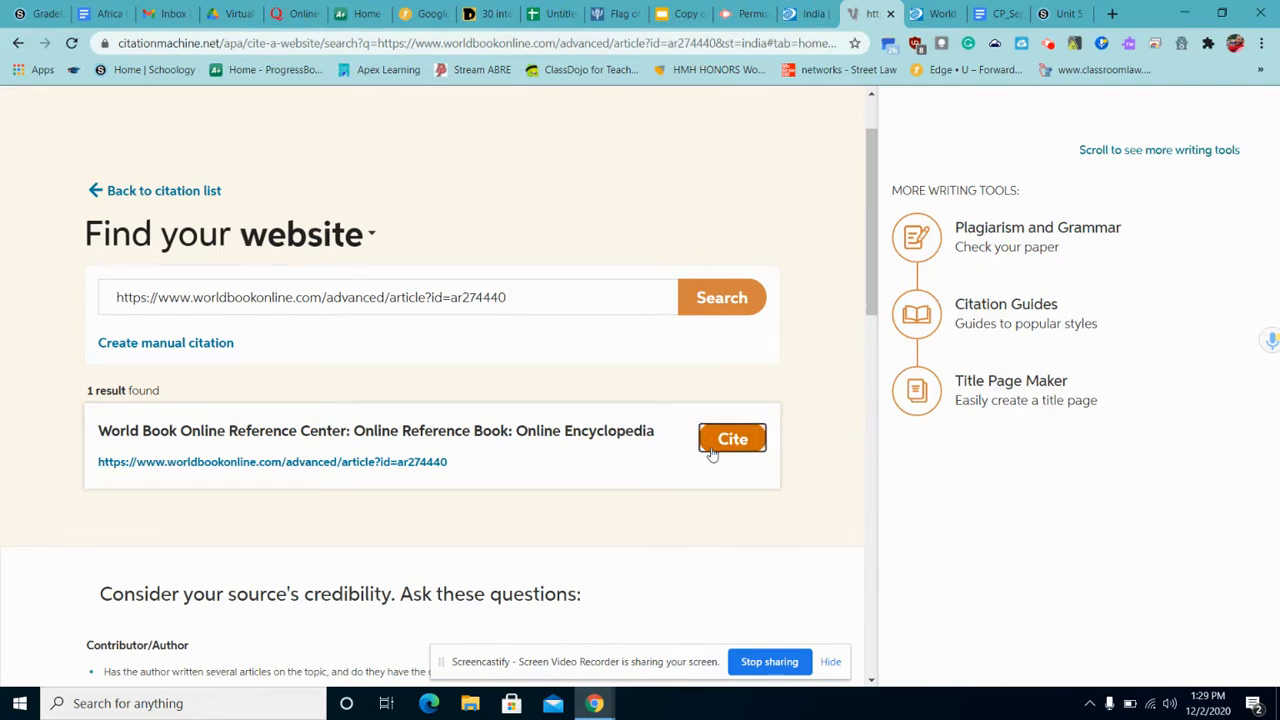
scroll(543, 513, "down", 1)
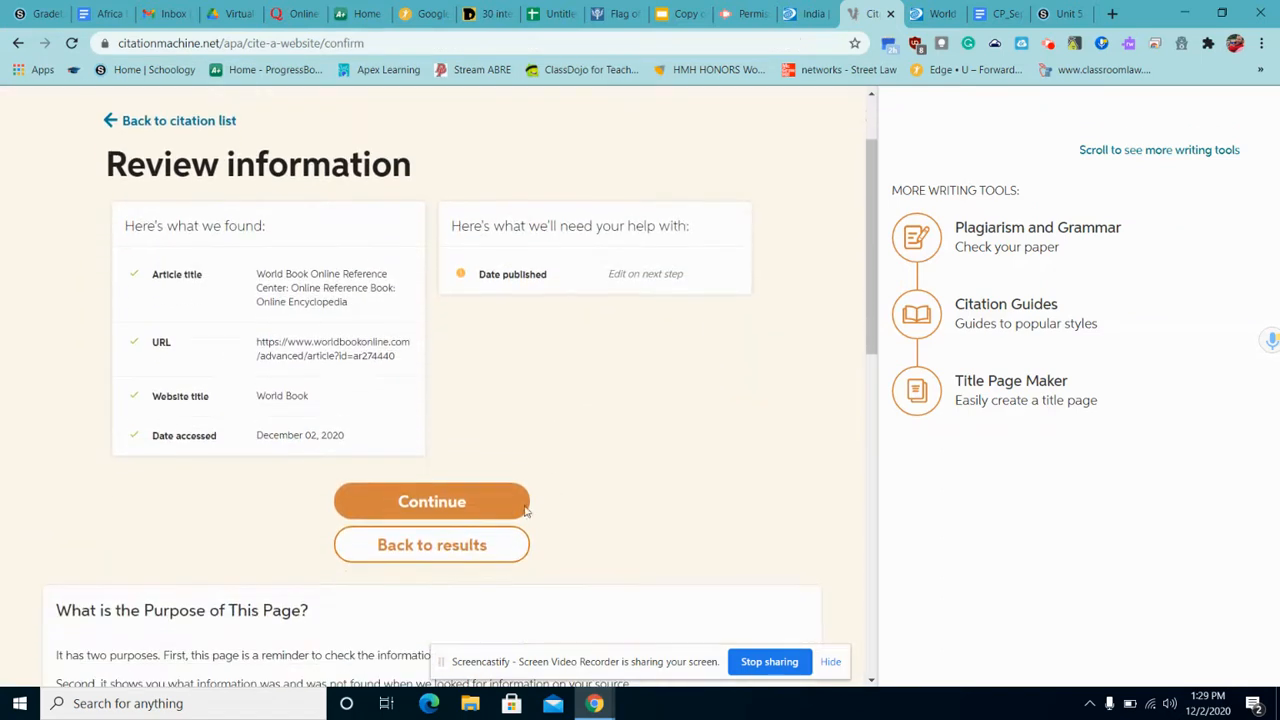
left_click(474, 504)
scroll(473, 504, "down", 3)
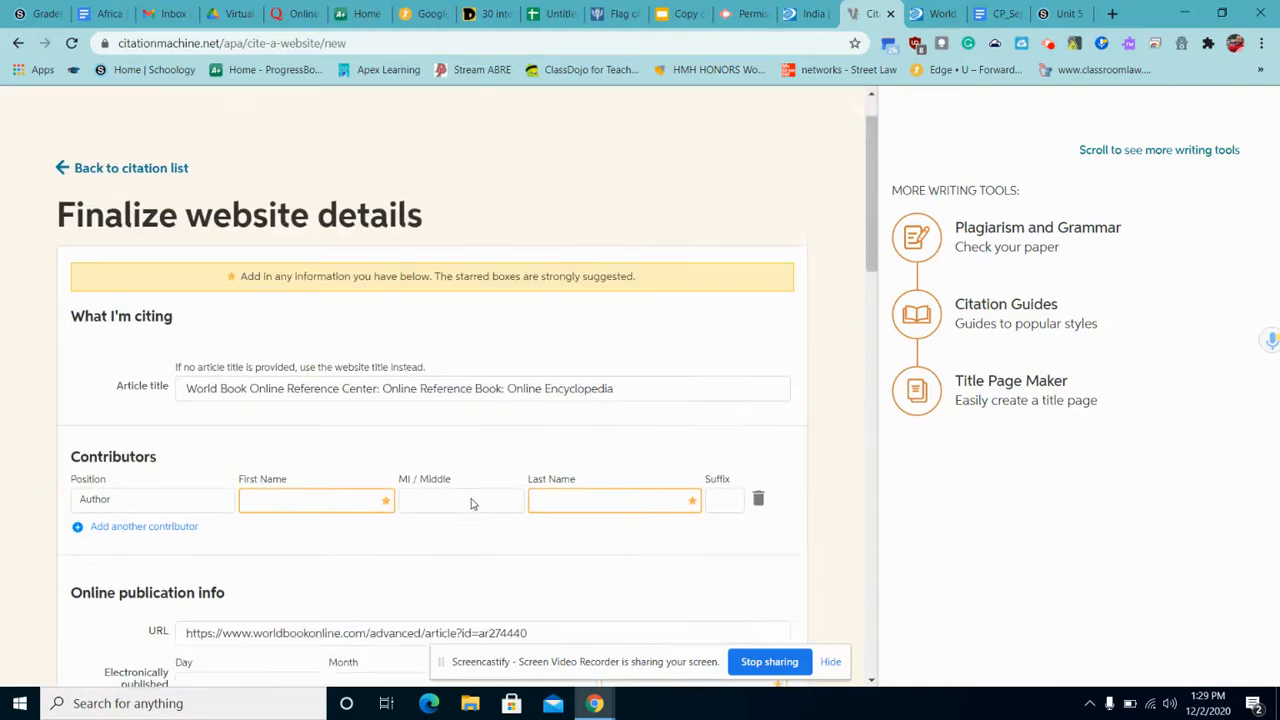
scroll(473, 504, "down", 1)
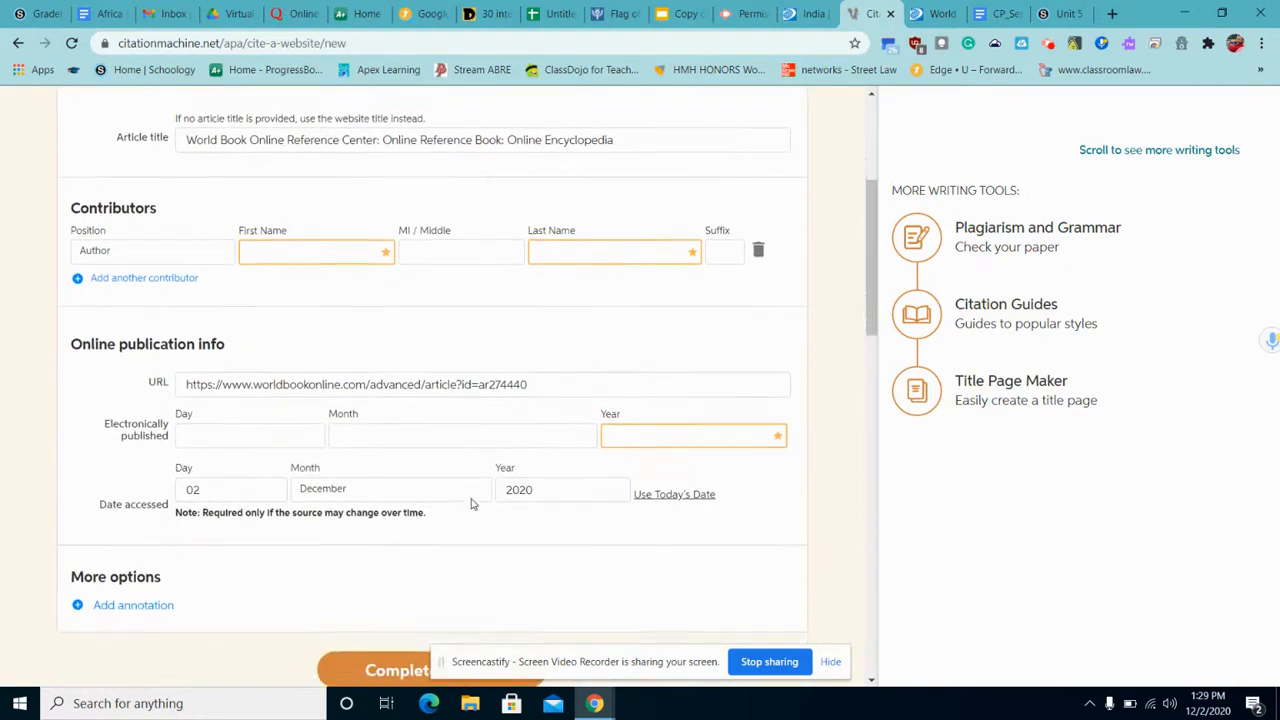
scroll(473, 504, "down", 1)
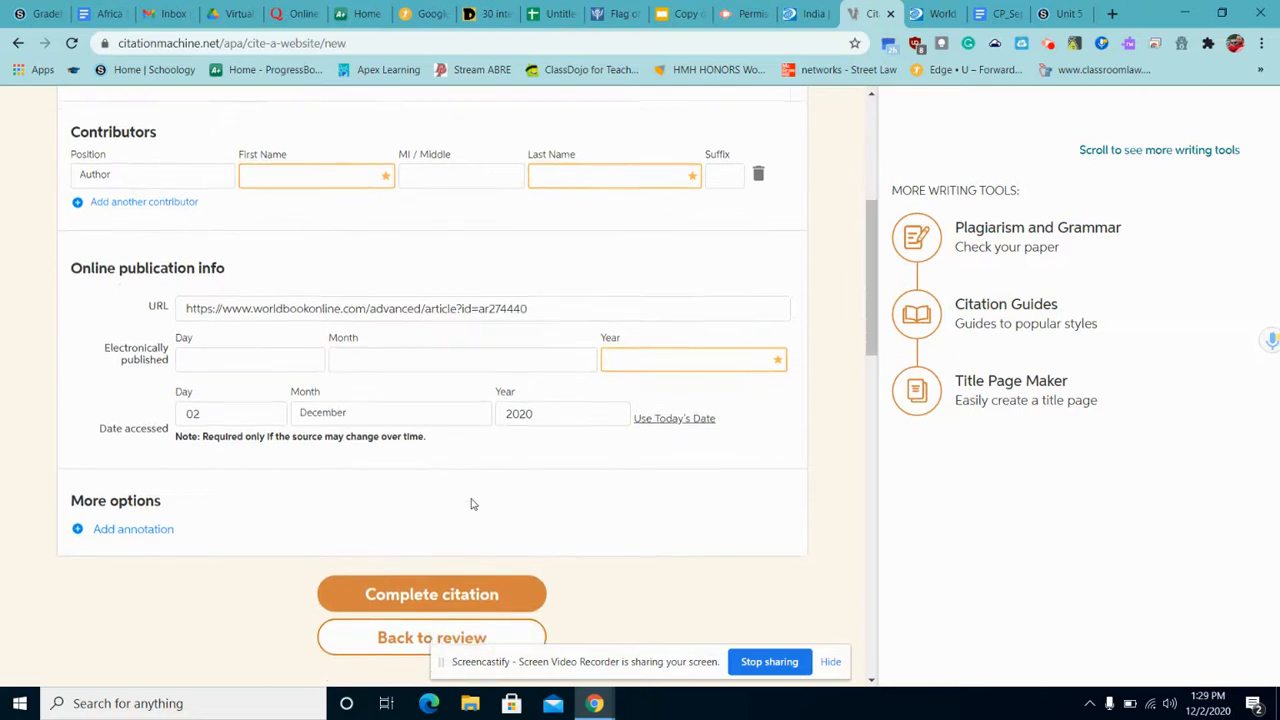
scroll(473, 504, "down", 1)
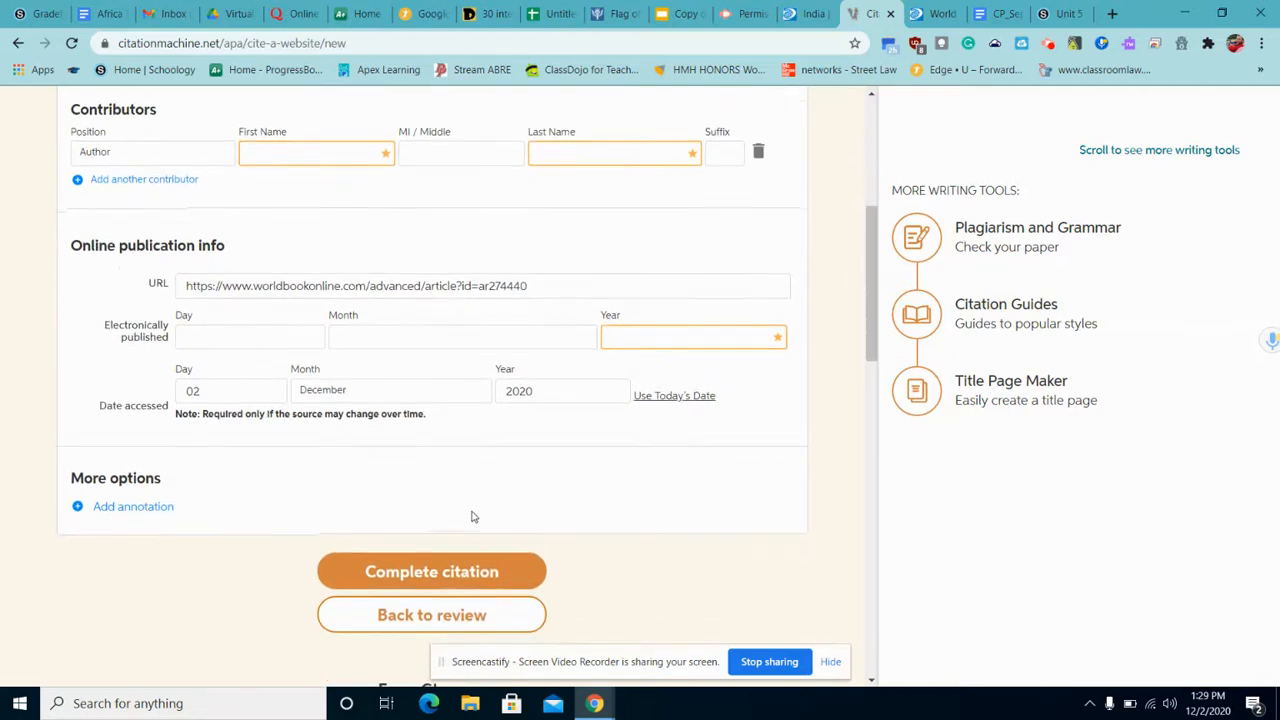
left_click(466, 568)
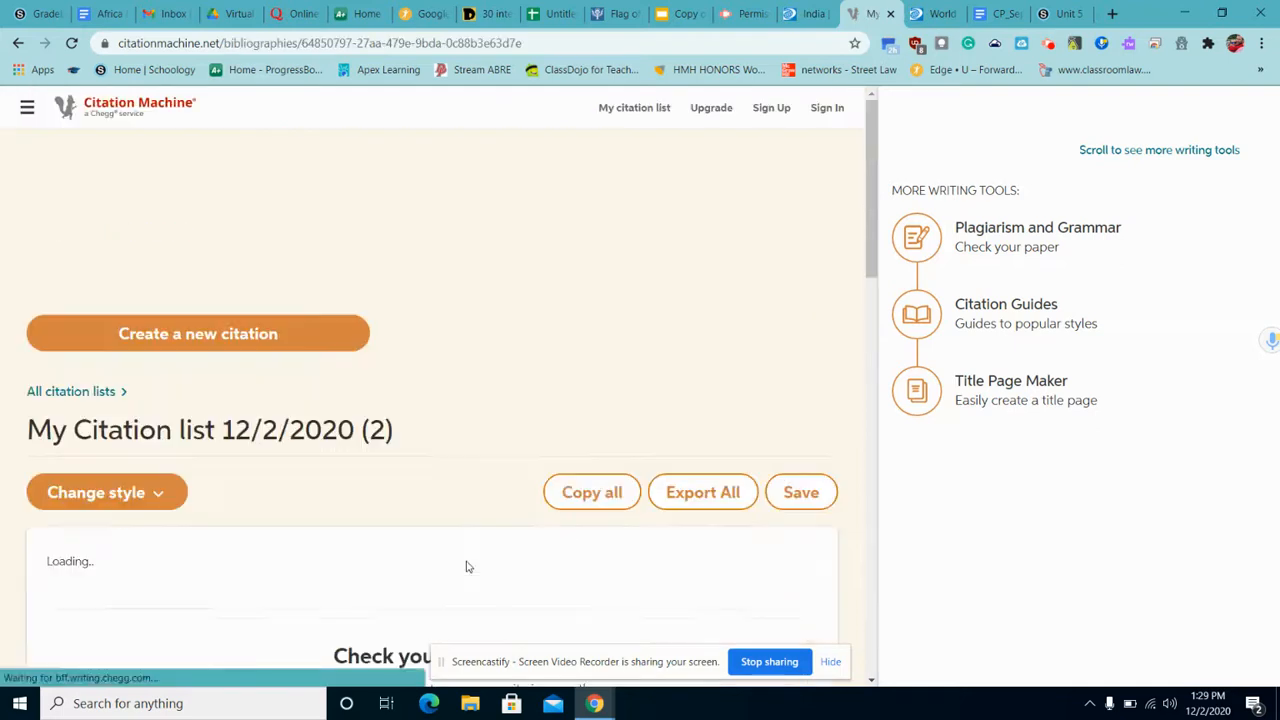
Copy the new World Book citation and return to the Citations slide.
scroll(348, 545, "down", 2)
mouse_move(297, 556)
scroll(258, 593, "down", 1)
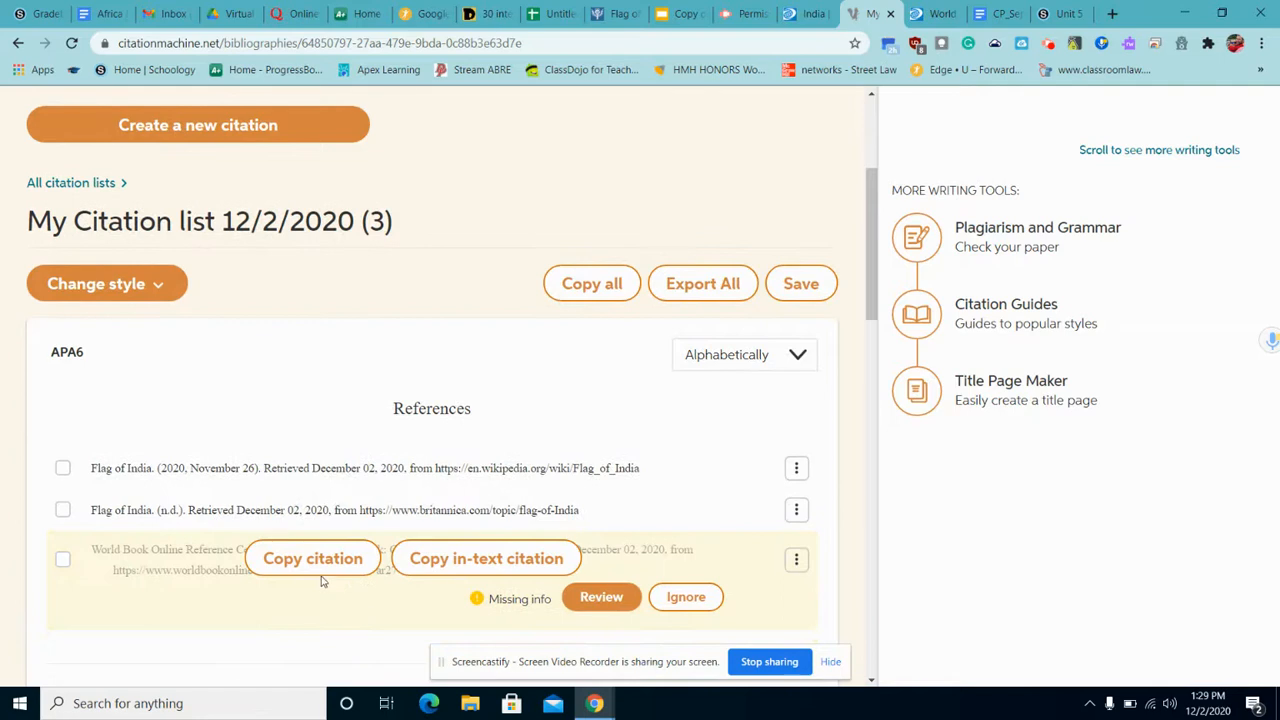
left_click(320, 568)
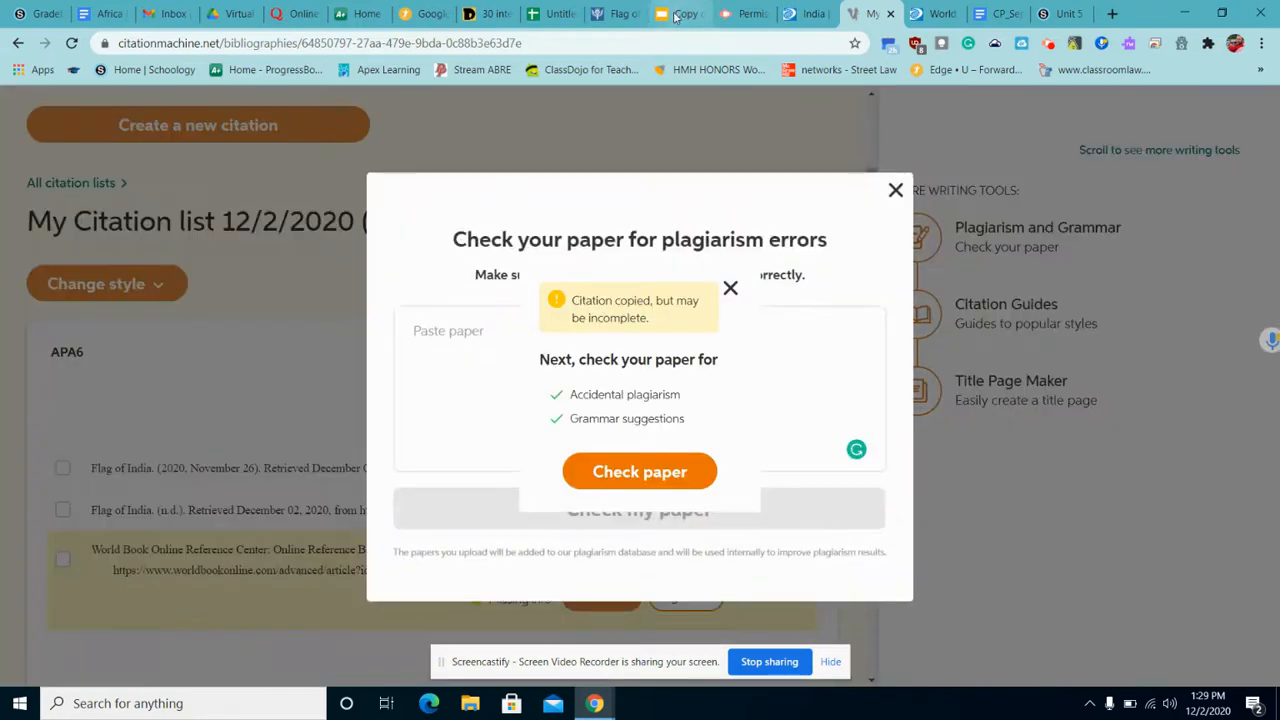
left_click(675, 16)
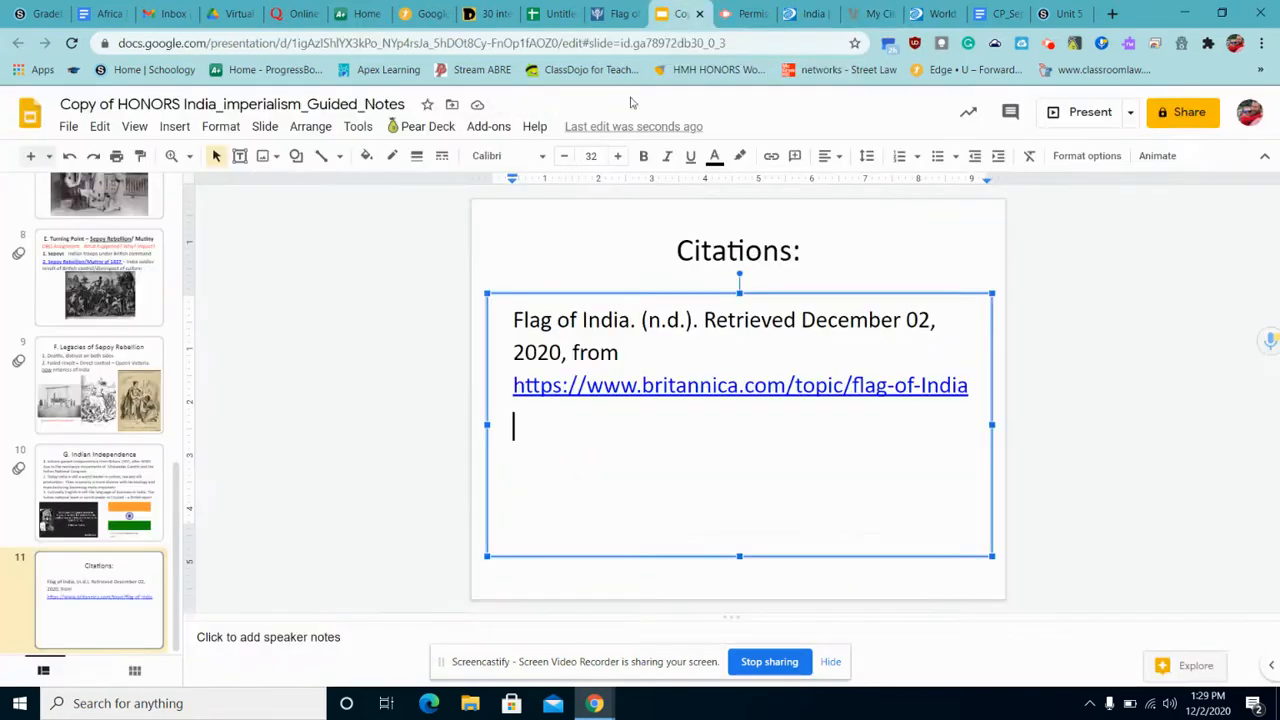
Paste the World Book citation below the Britannica entry in the citations box.
right_click(560, 435)
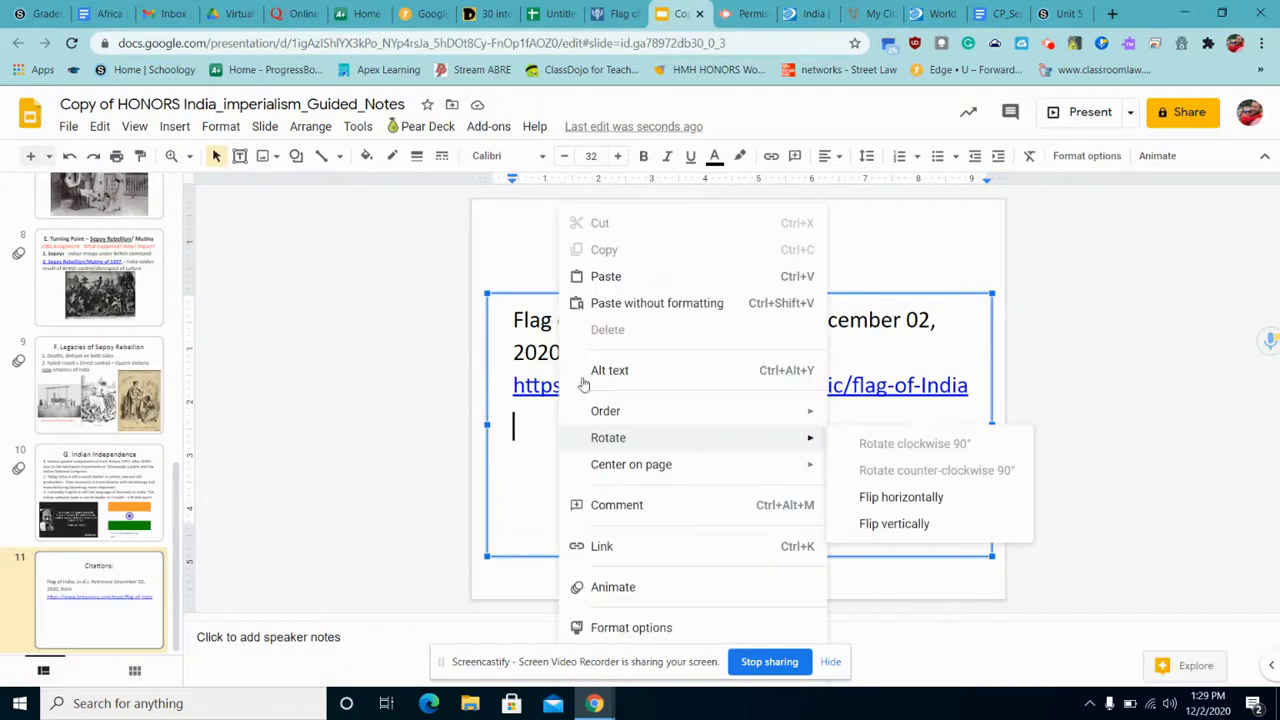
left_click(650, 278)
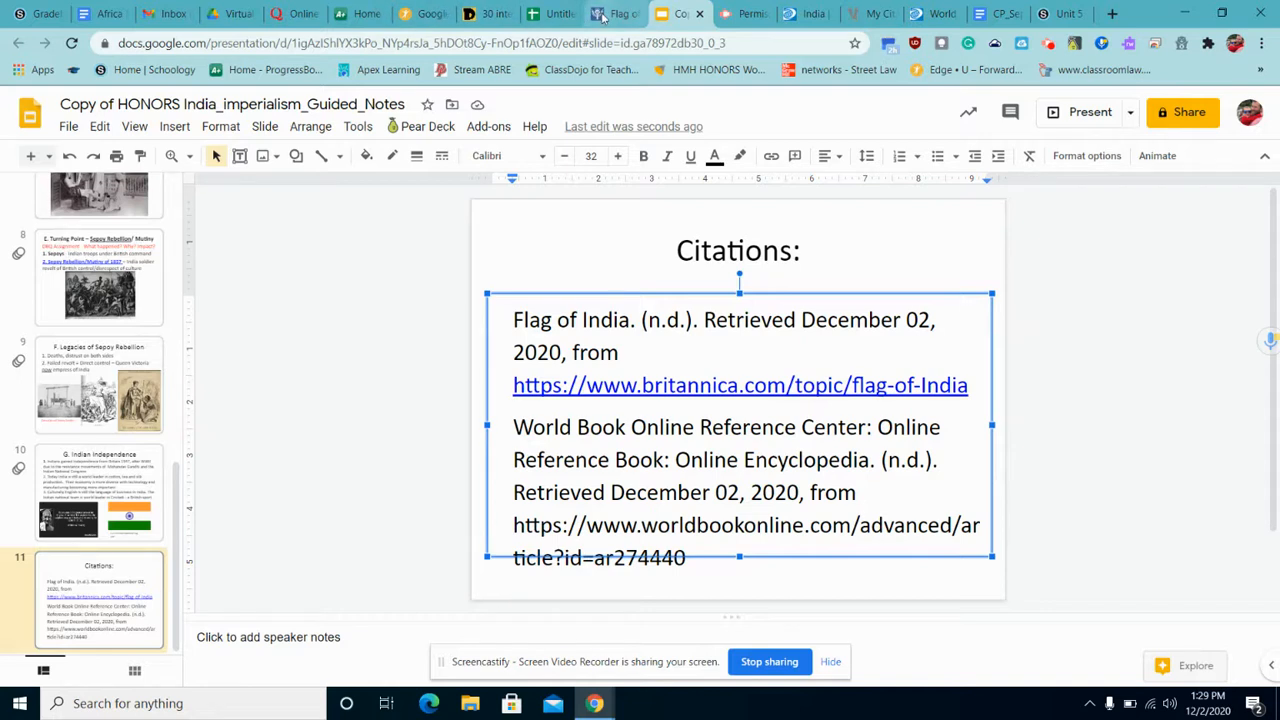
left_click(866, 14)
Dismiss the prompt, start a Book citation, and search for 'History of the W'.
left_click(895, 190)
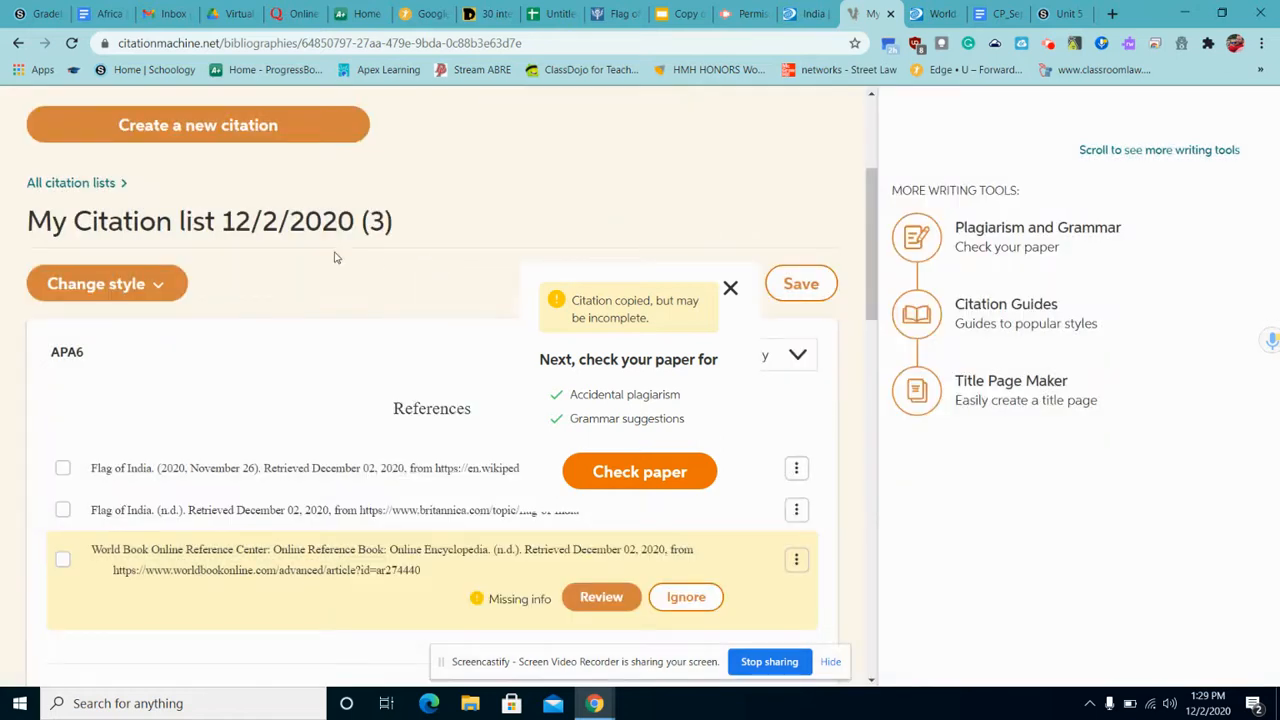
left_click(314, 131)
left_click(327, 369)
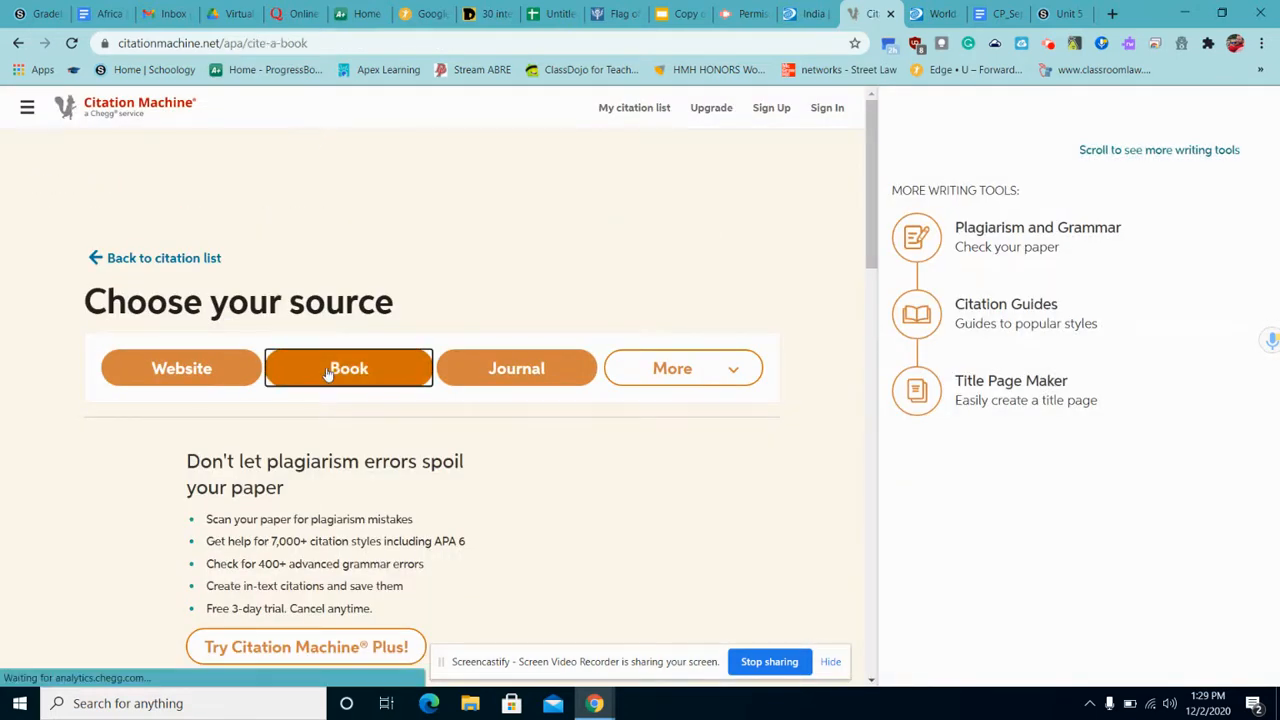
left_click(319, 368)
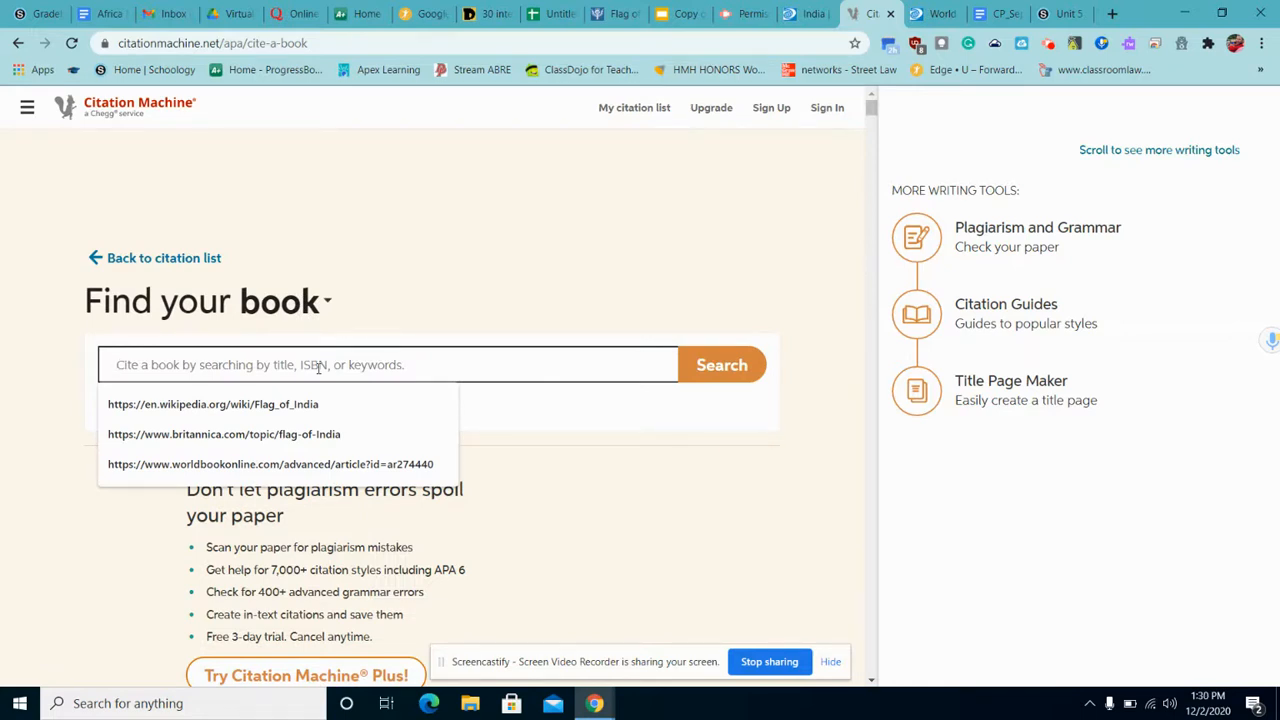
type("History of the World")
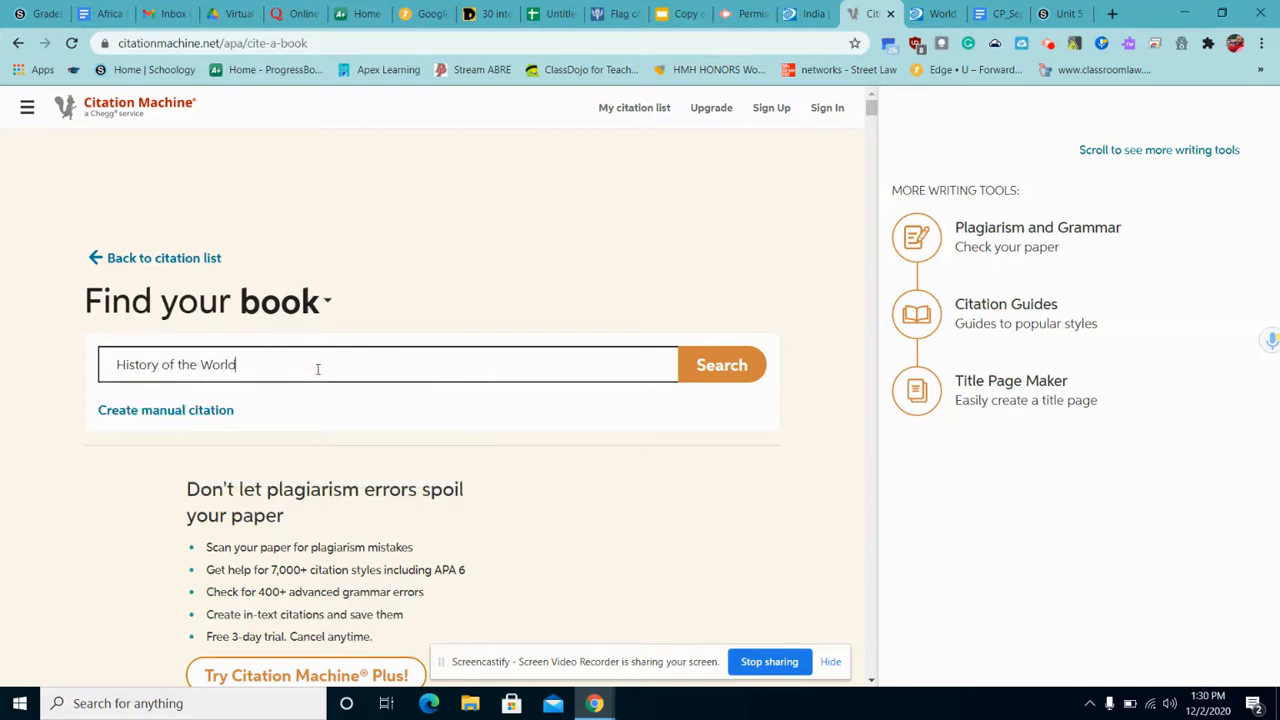
key("Return")
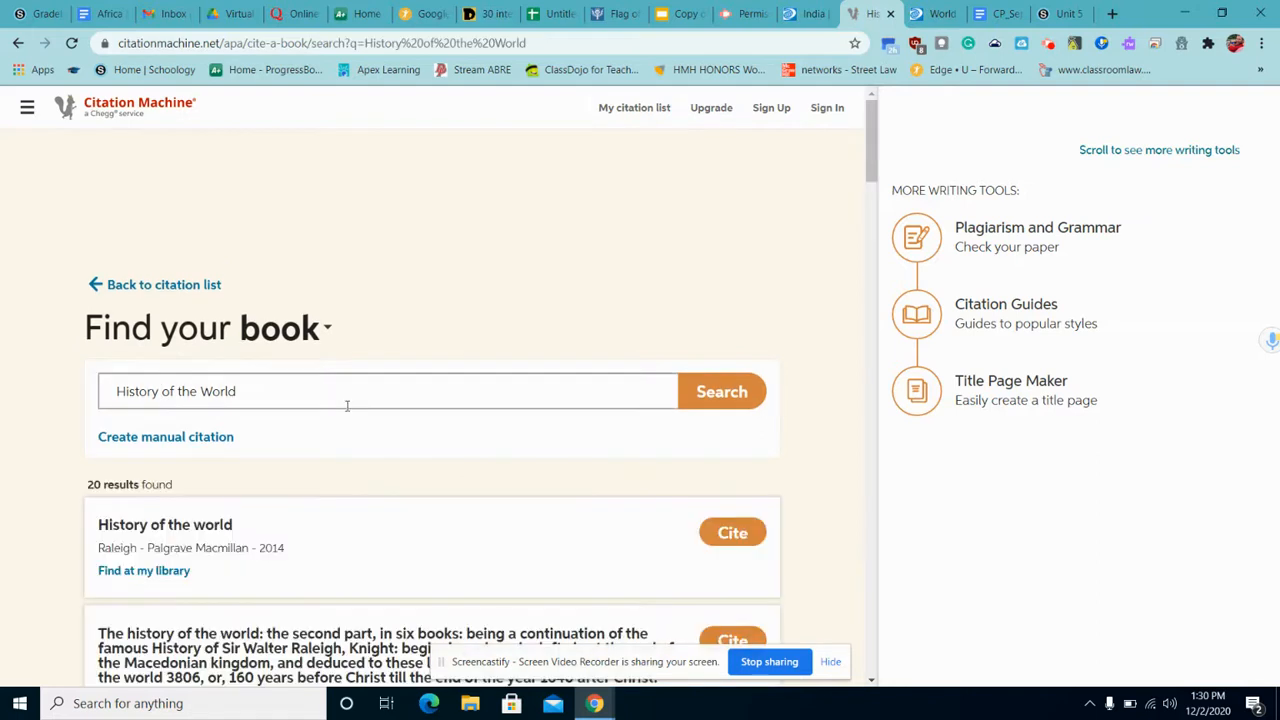
Replace the search with 'World History and Geography Modern Times' and run it.
left_click(342, 394)
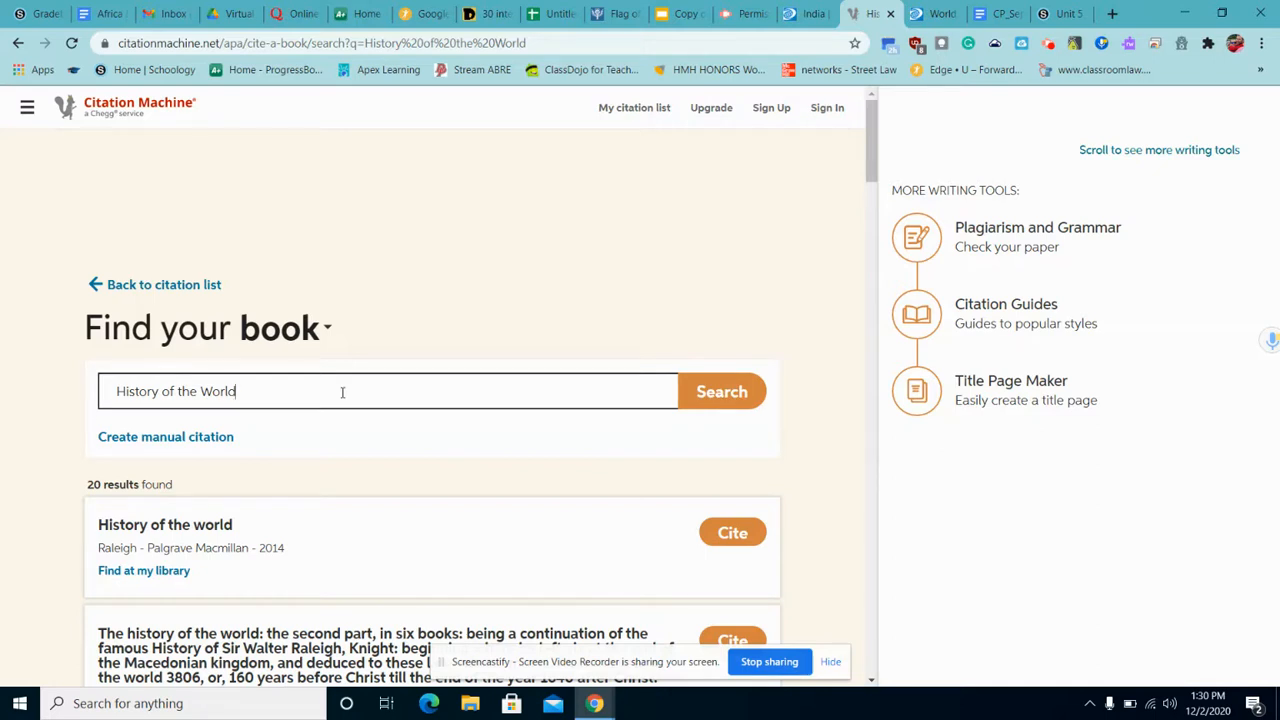
key("BackSpace")
key("BackSpace")
key("BackSpace")
key("BackSpace")
key("BackSpace")
key("BackSpace")
key("BackSpace")
key("BackSpace")
key("BackSpace")
key("BackSpace")
key("BackSpace")
key("BackSpace")
key("BackSpace")
key("BackSpace")
key("BackSpace")
key("BackSpace")
key("BackSpace")
key("BackSpace")
key("BackSpace")
key("BackSpace")
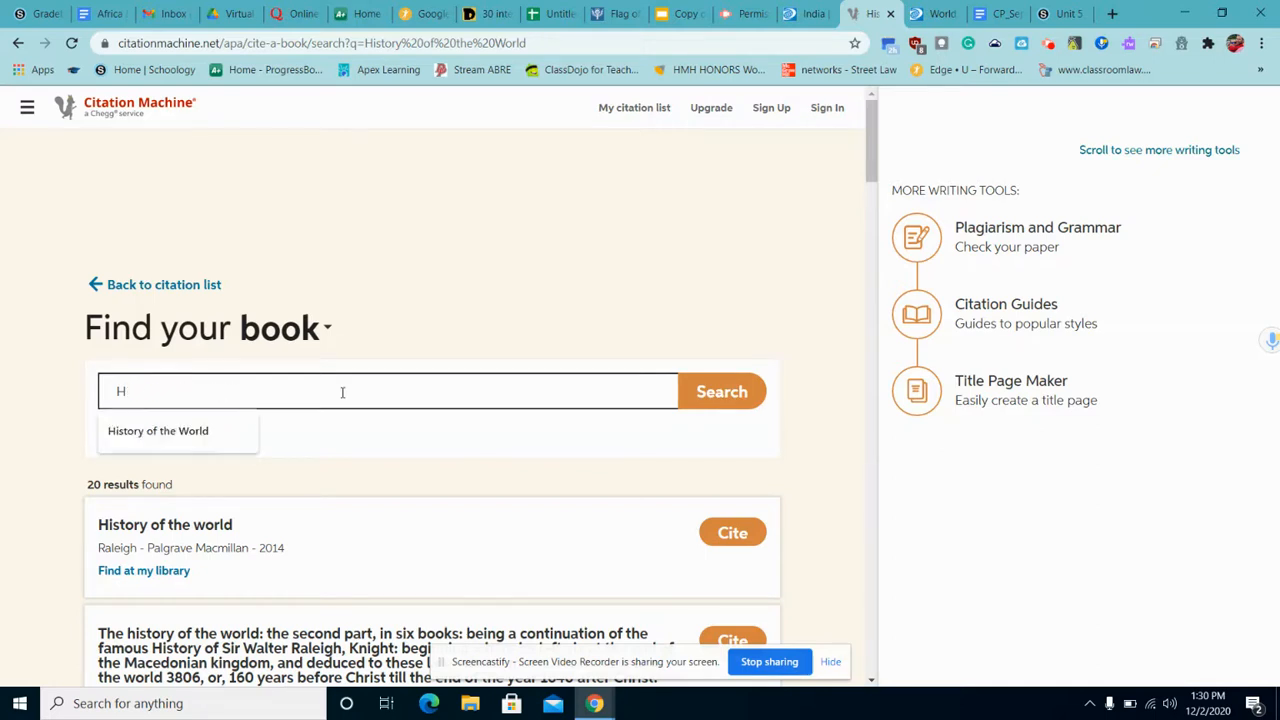
type("World Histor")
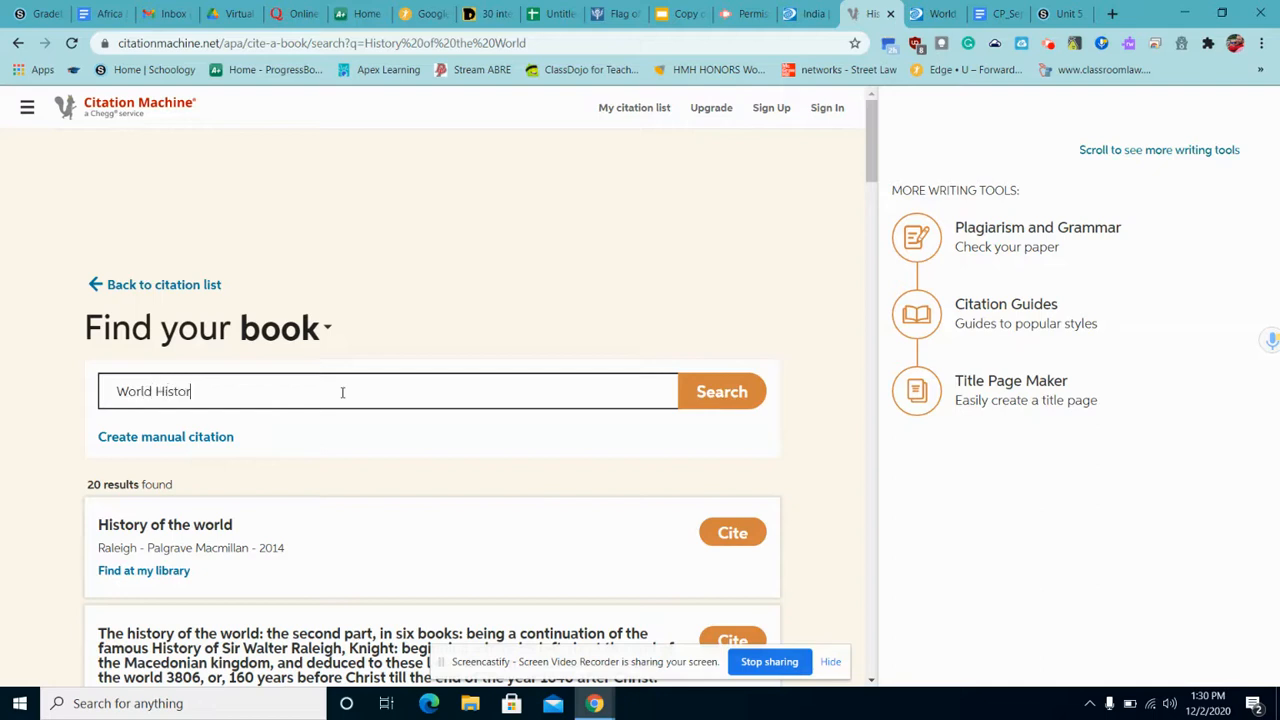
type("y and Geography Modern Times")
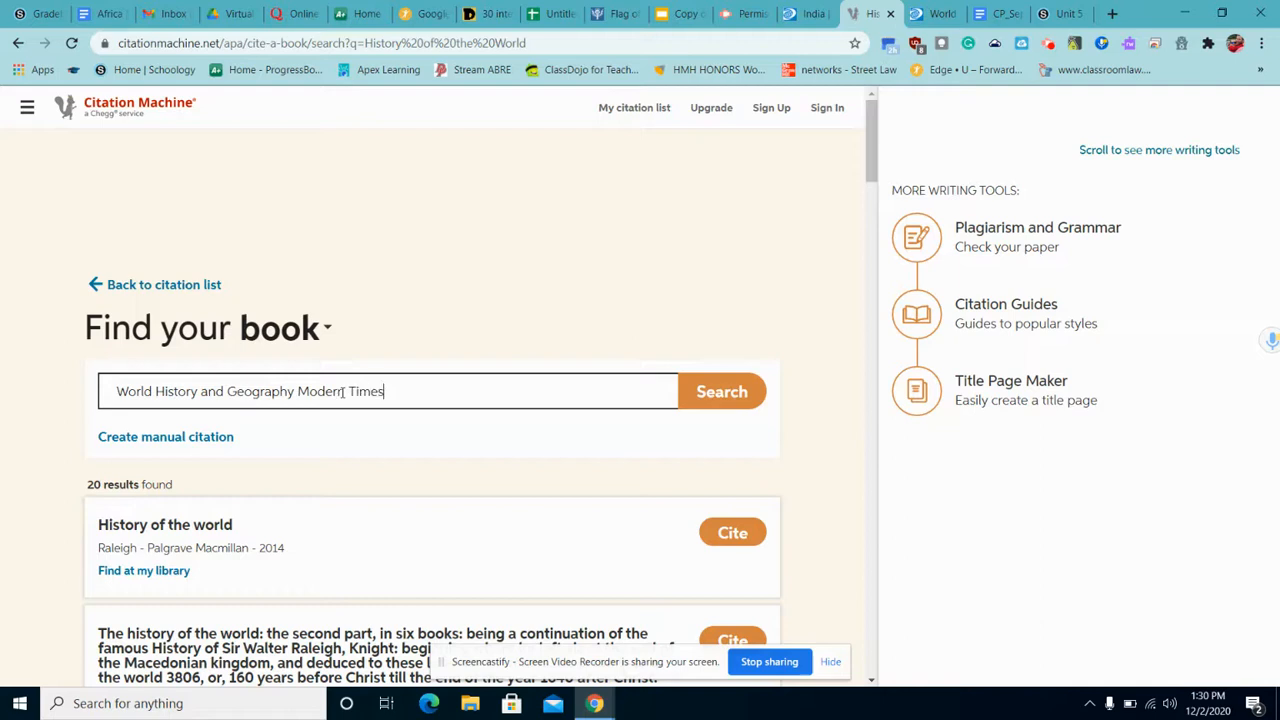
key("Return")
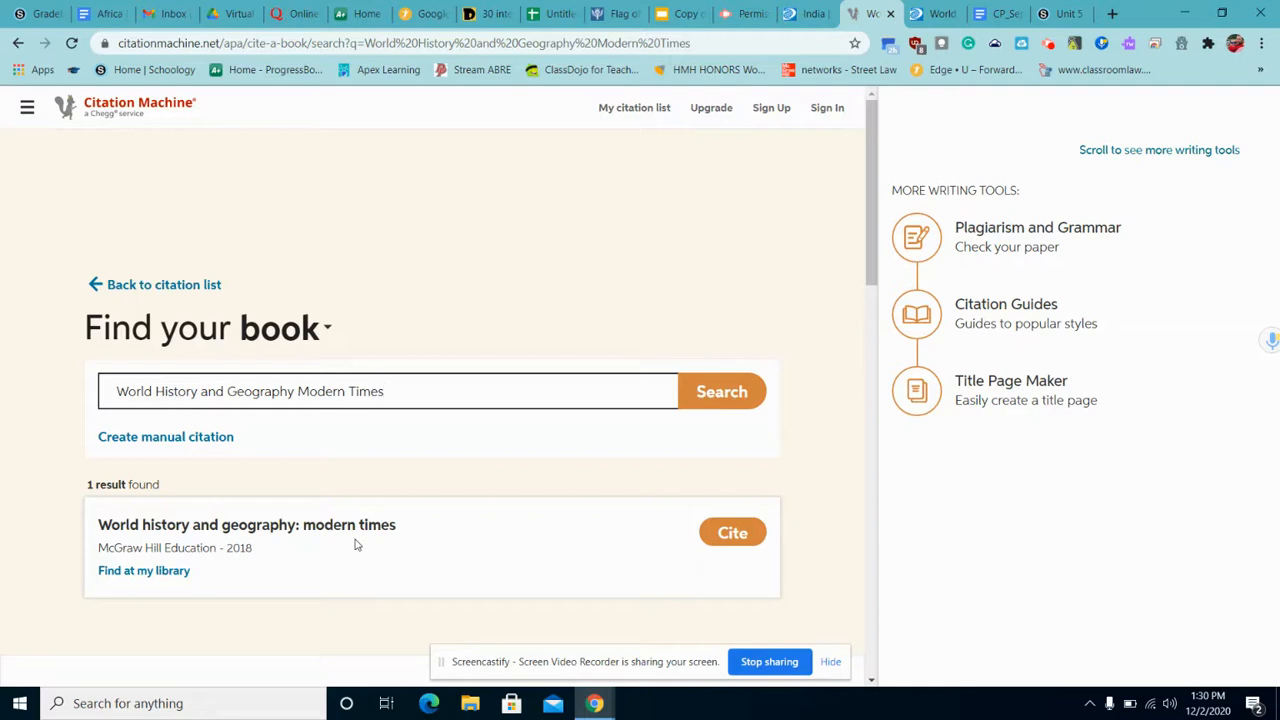
Cite the McGraw Hill World History and Geography result, complete it, and copy the citation.
left_click(717, 535)
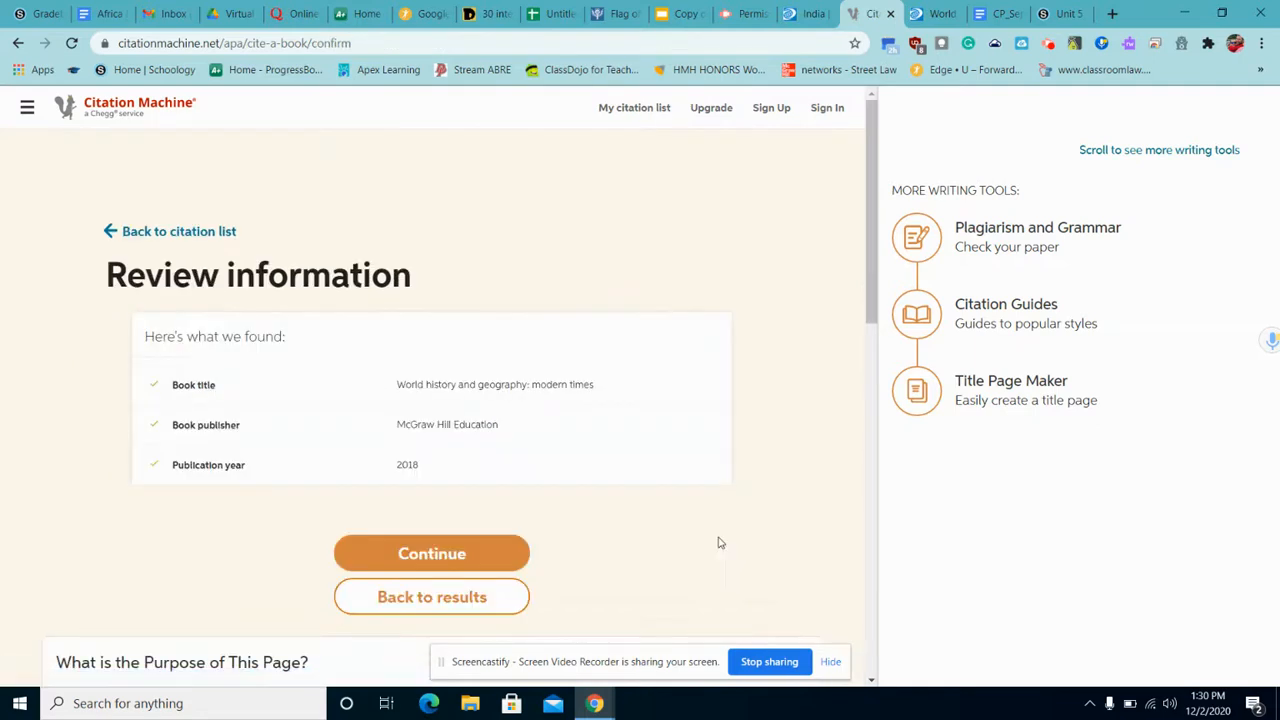
left_click(491, 547)
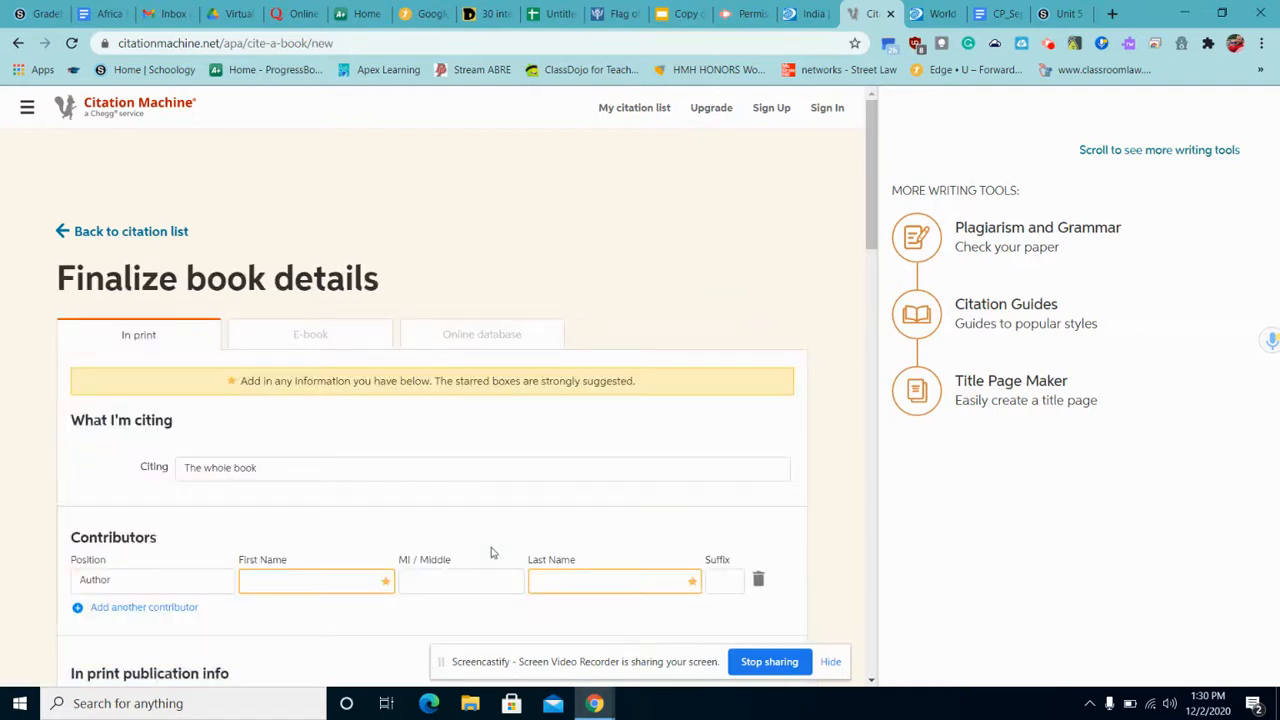
scroll(443, 581, "down", 1)
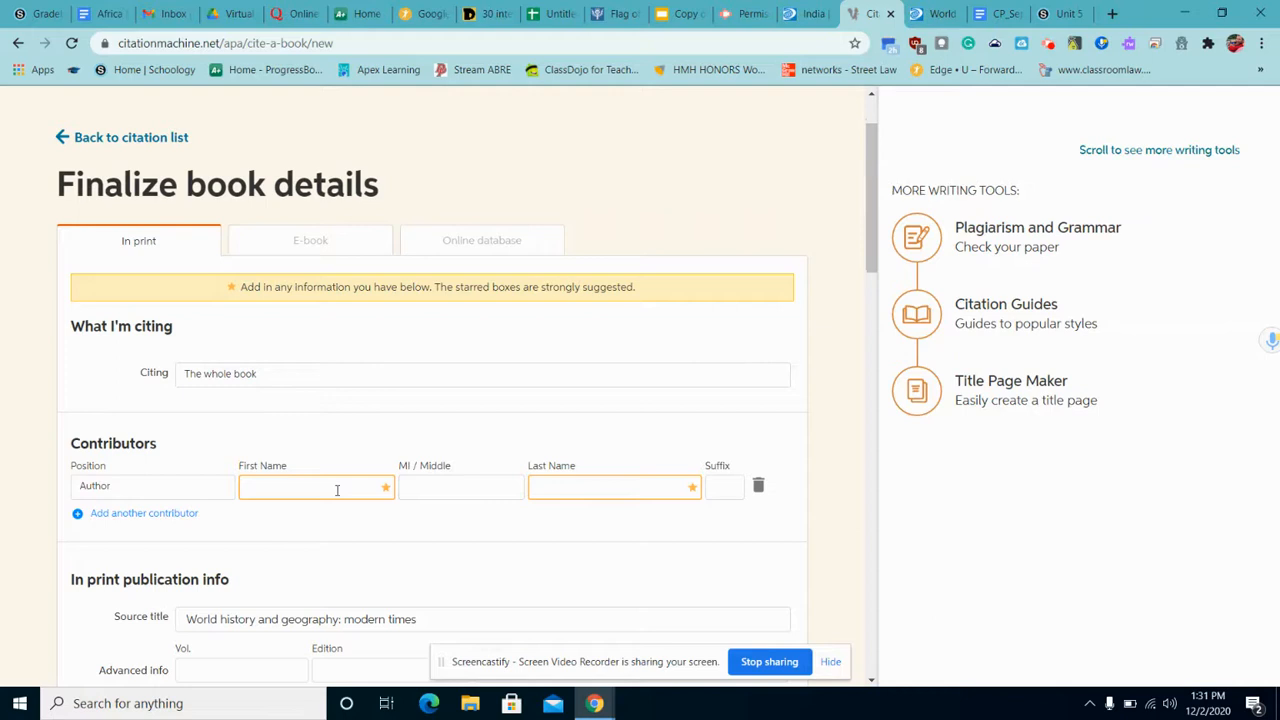
scroll(337, 490, "down", 1)
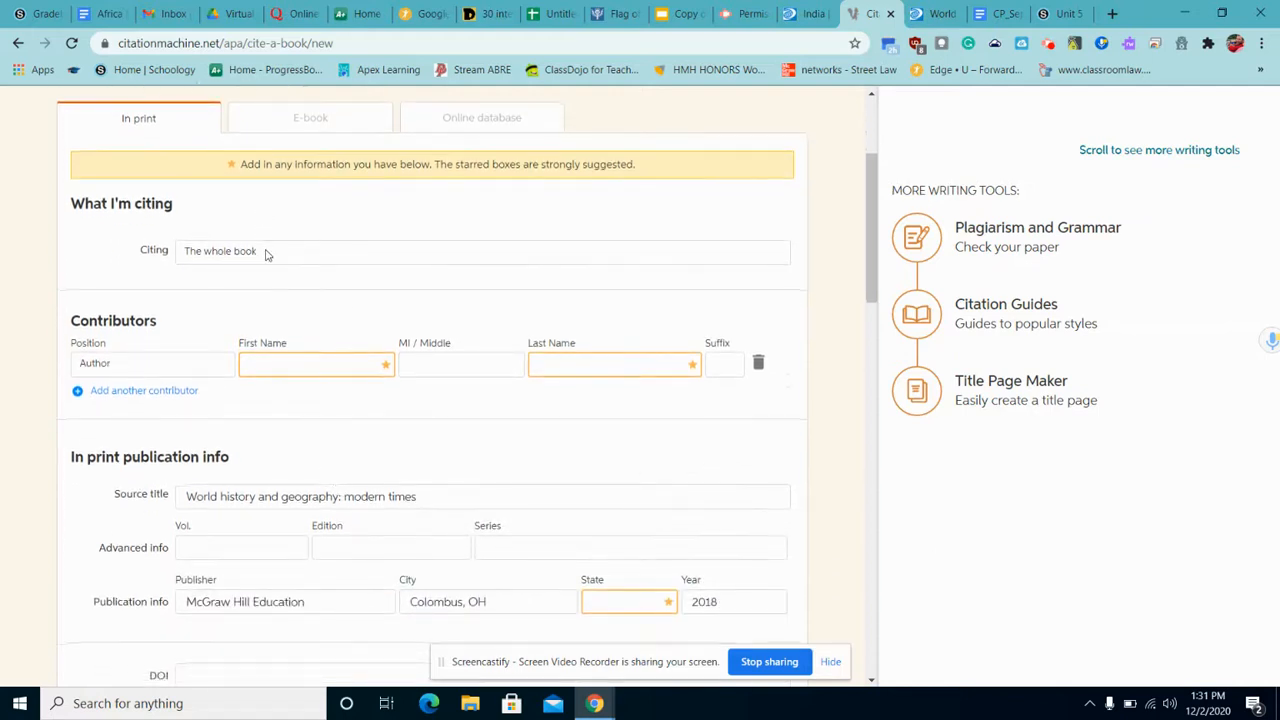
scroll(366, 430, "down", 2)
scroll(498, 480, "down", 1)
left_click(484, 528)
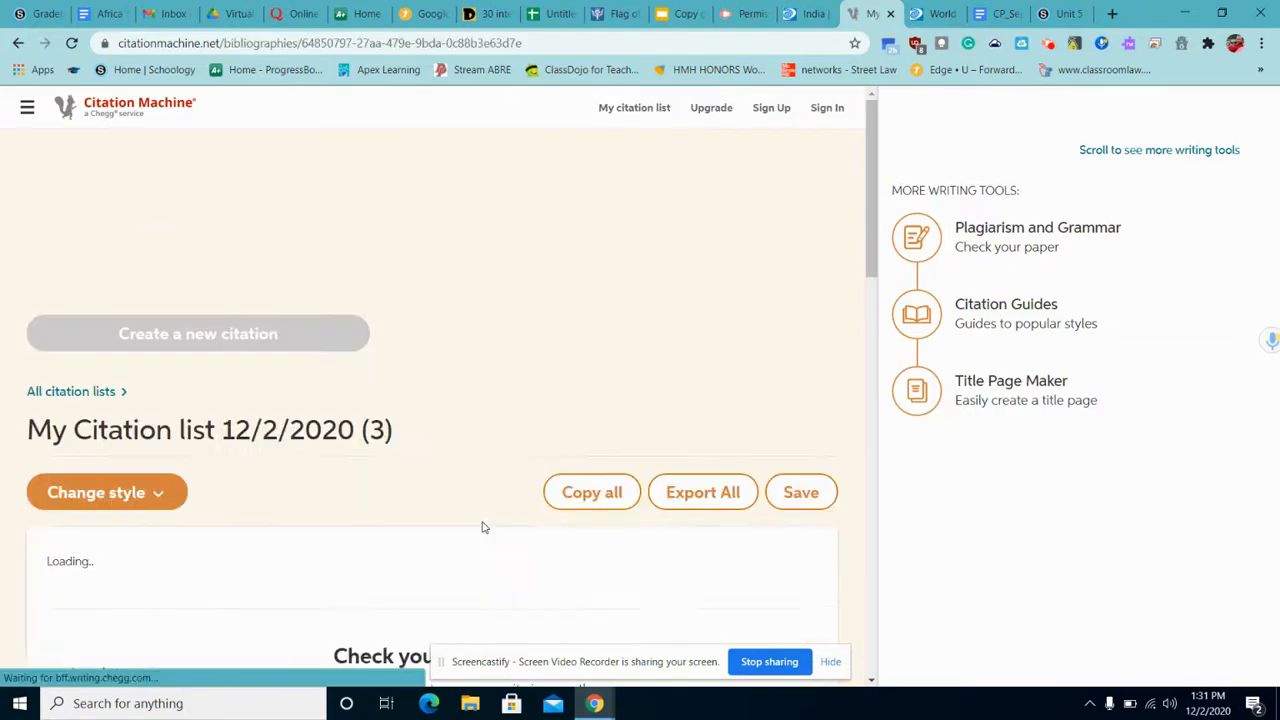
scroll(437, 552, "down", 2)
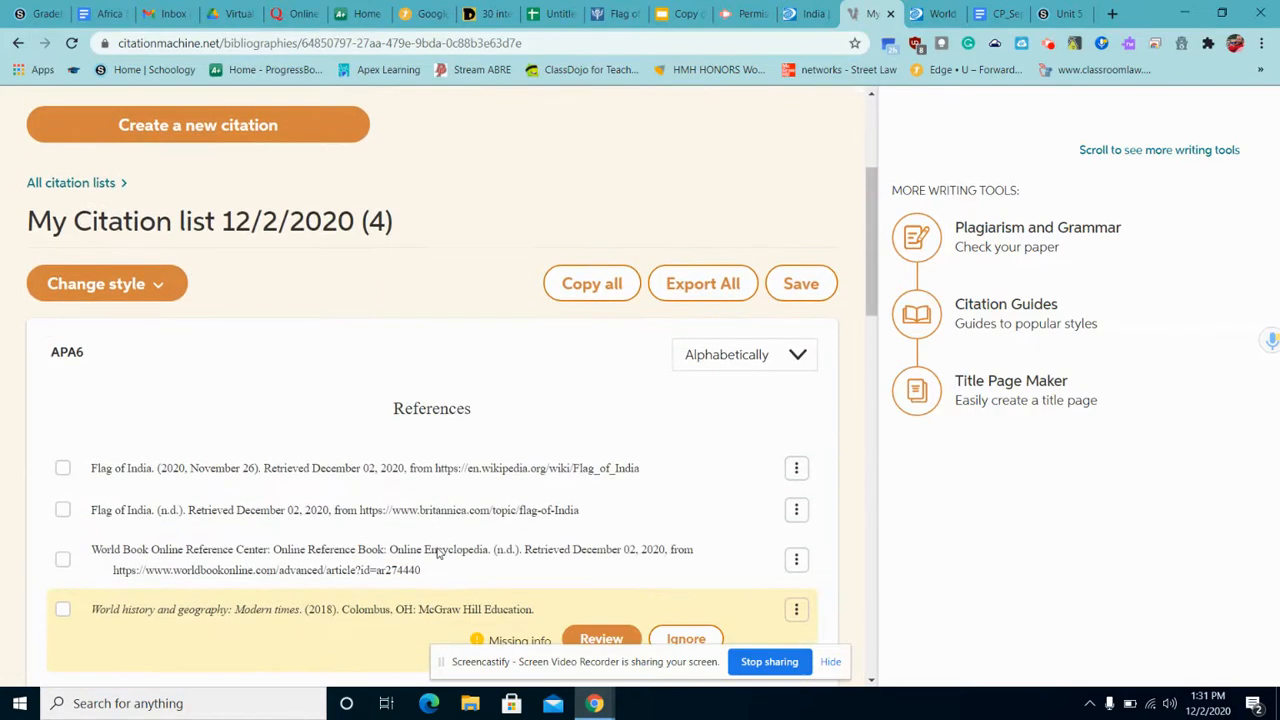
left_click(346, 620)
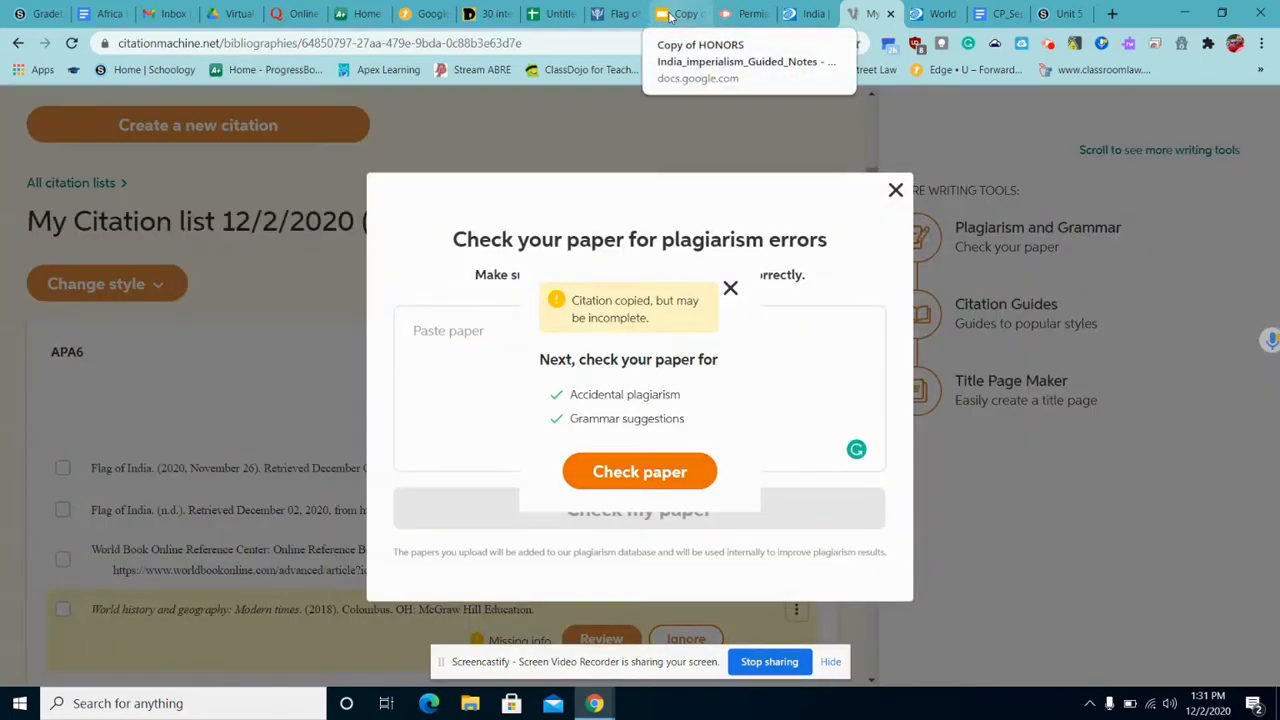
Paste the McGraw Hill book citation on a new line below the World Book citation.
left_click(670, 17)
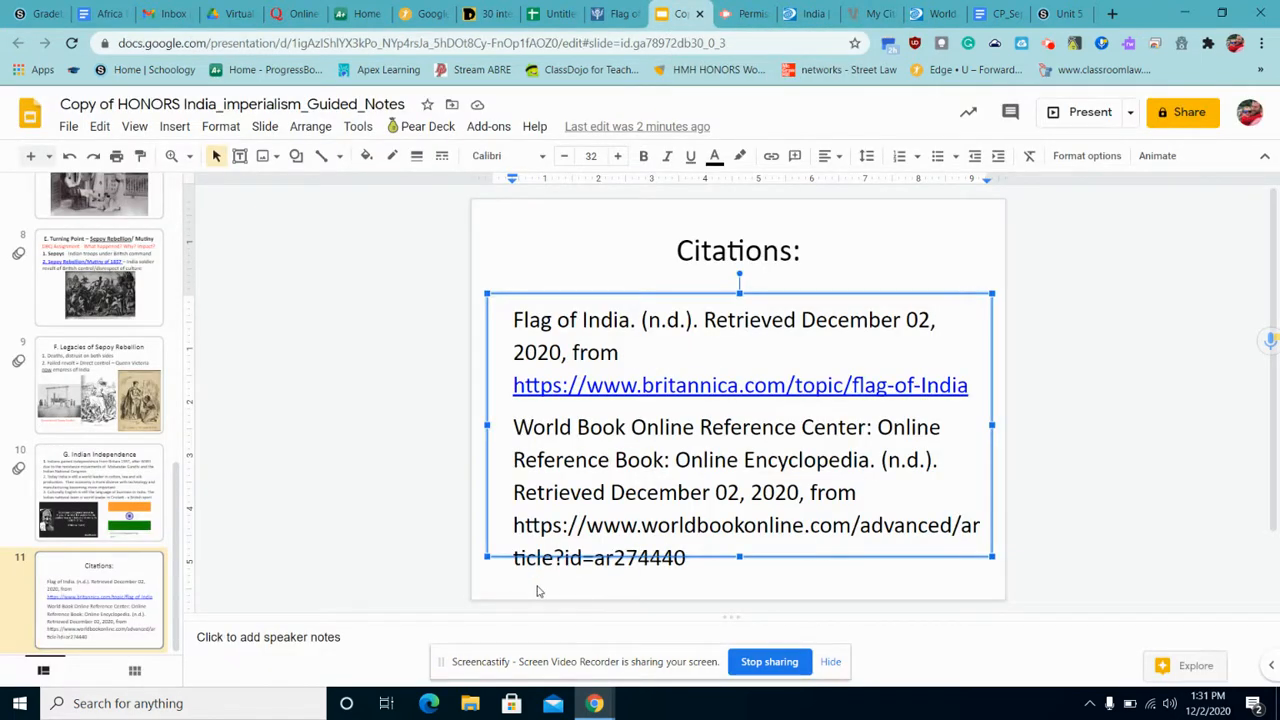
left_click(690, 558)
key("Return")
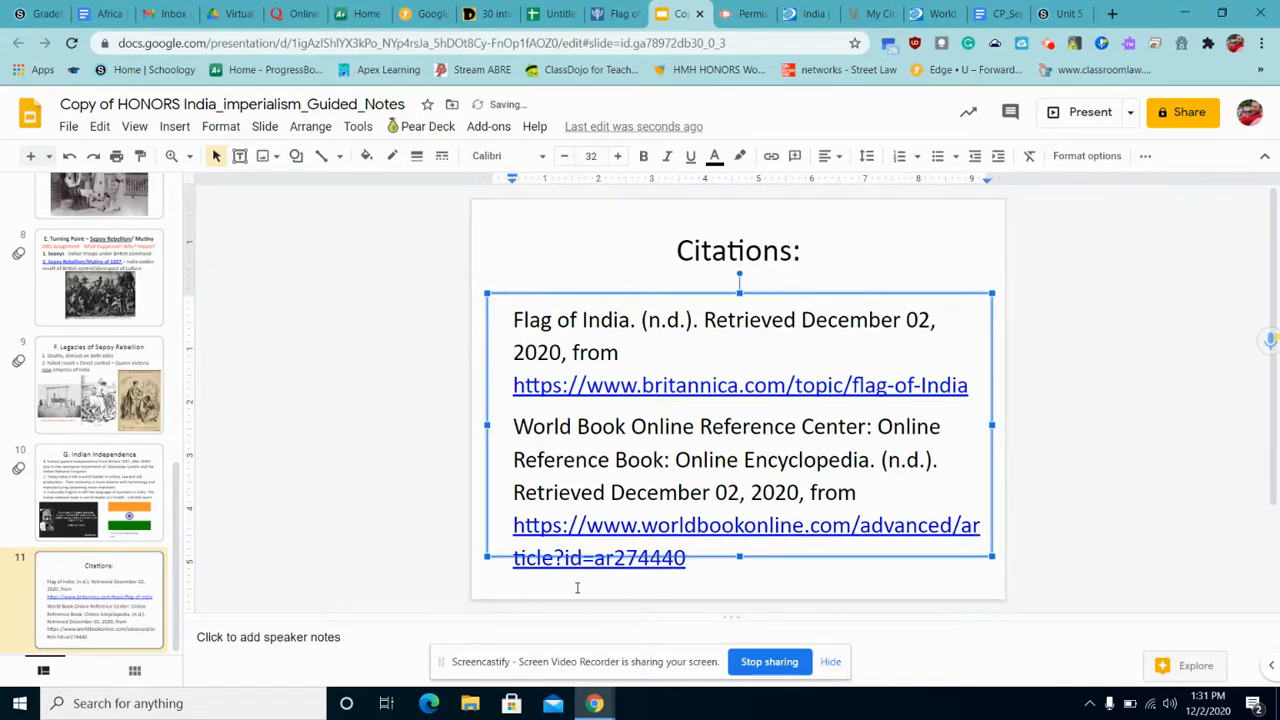
right_click(577, 587)
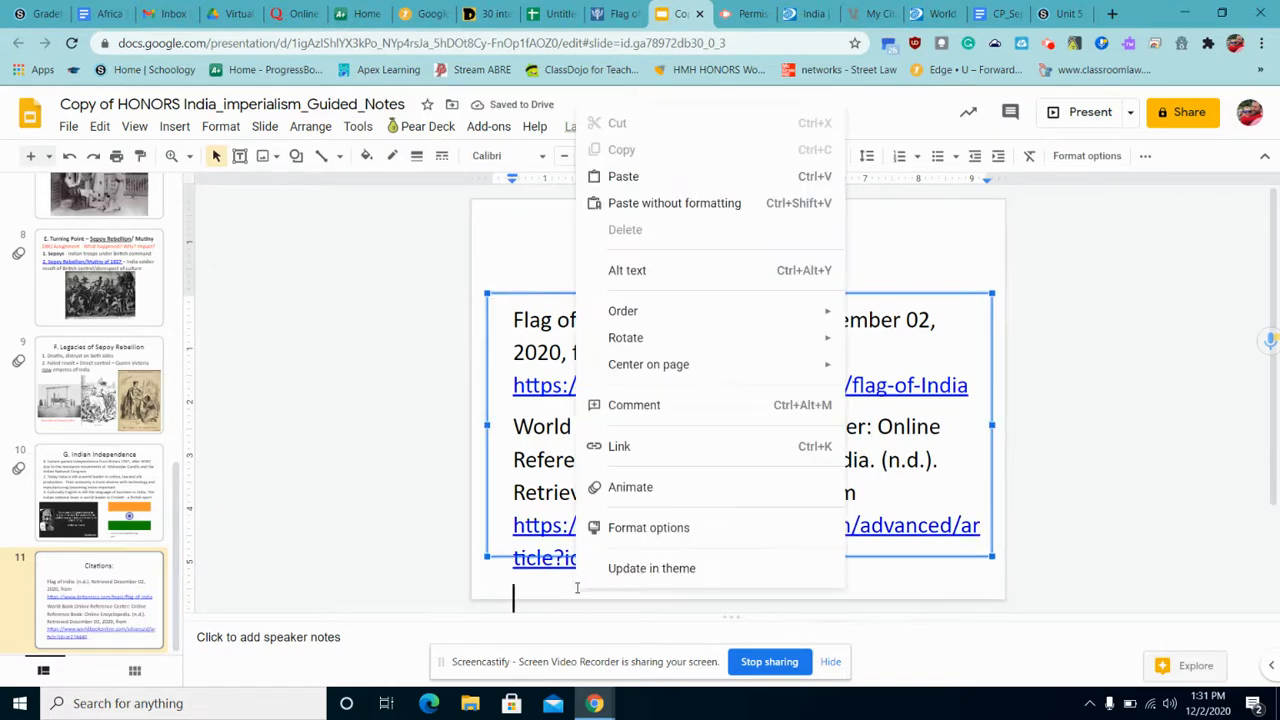
left_click(689, 180)
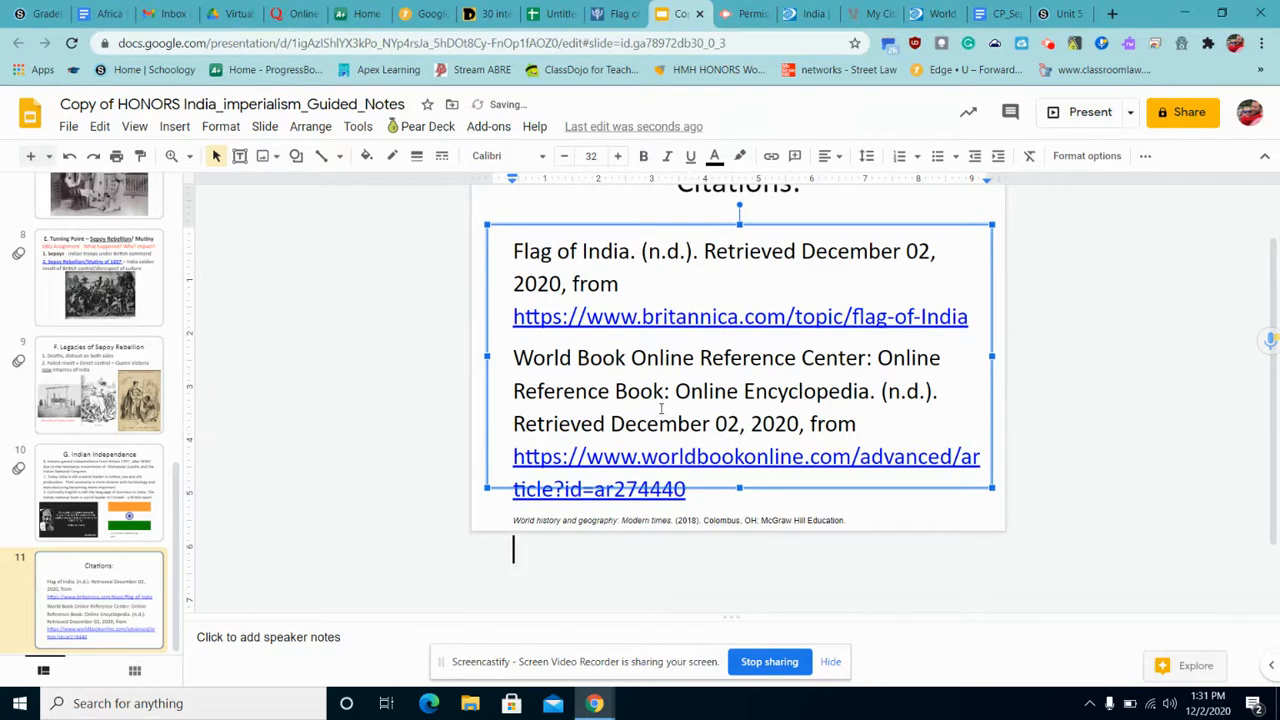
Resize all three citations to 21 pt, going via 14 pt in the font size list.
left_click_drag(814, 543, 500, 258)
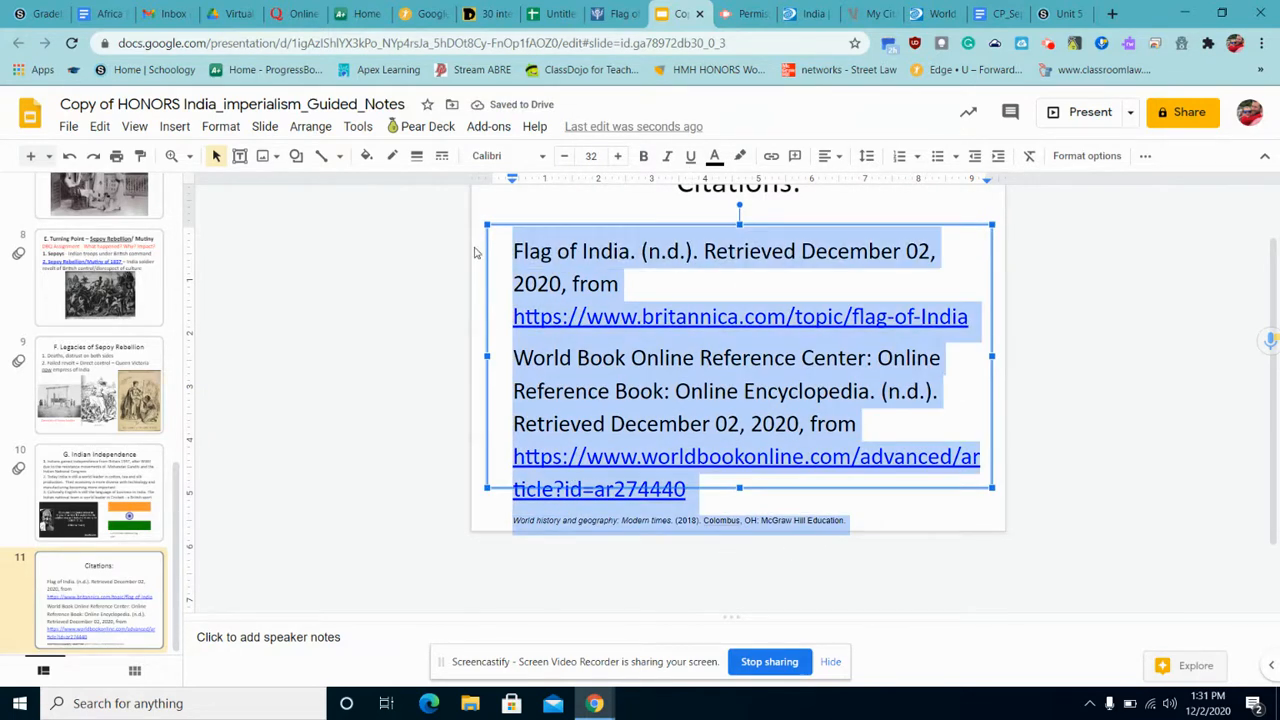
left_click(566, 156)
left_click(566, 156)
left_click(566, 156)
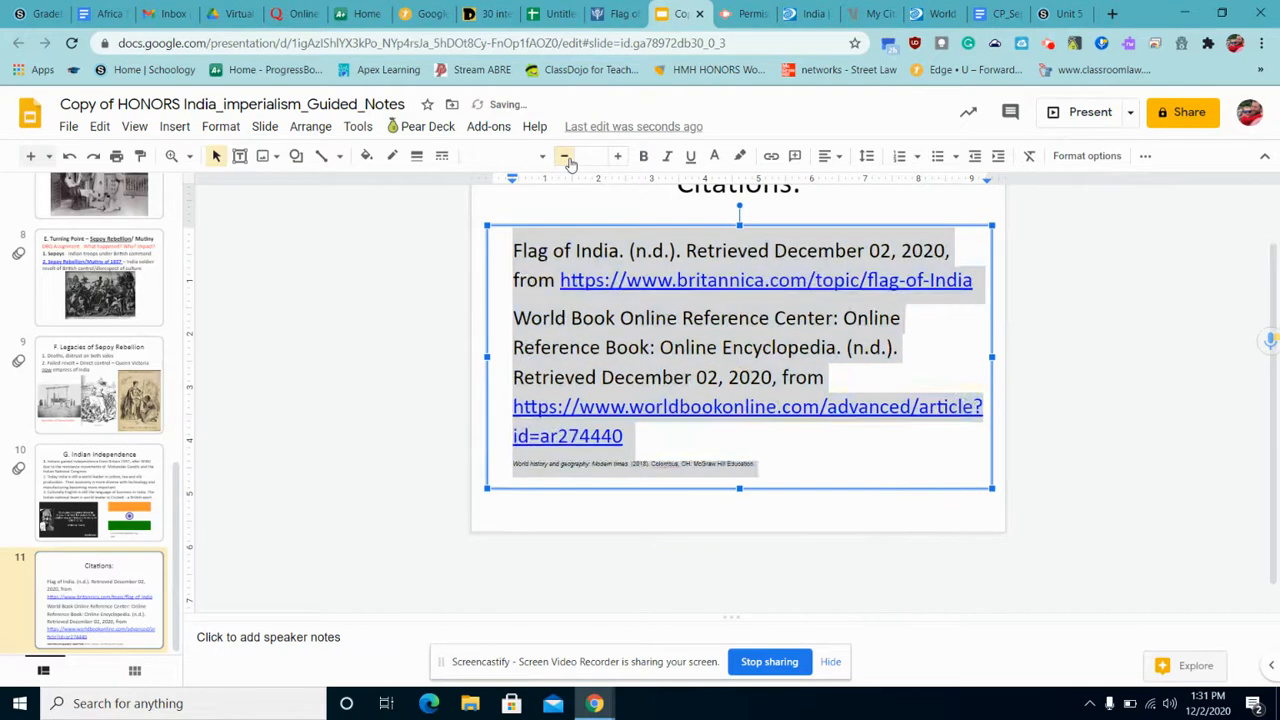
left_click(566, 156)
left_click(591, 156)
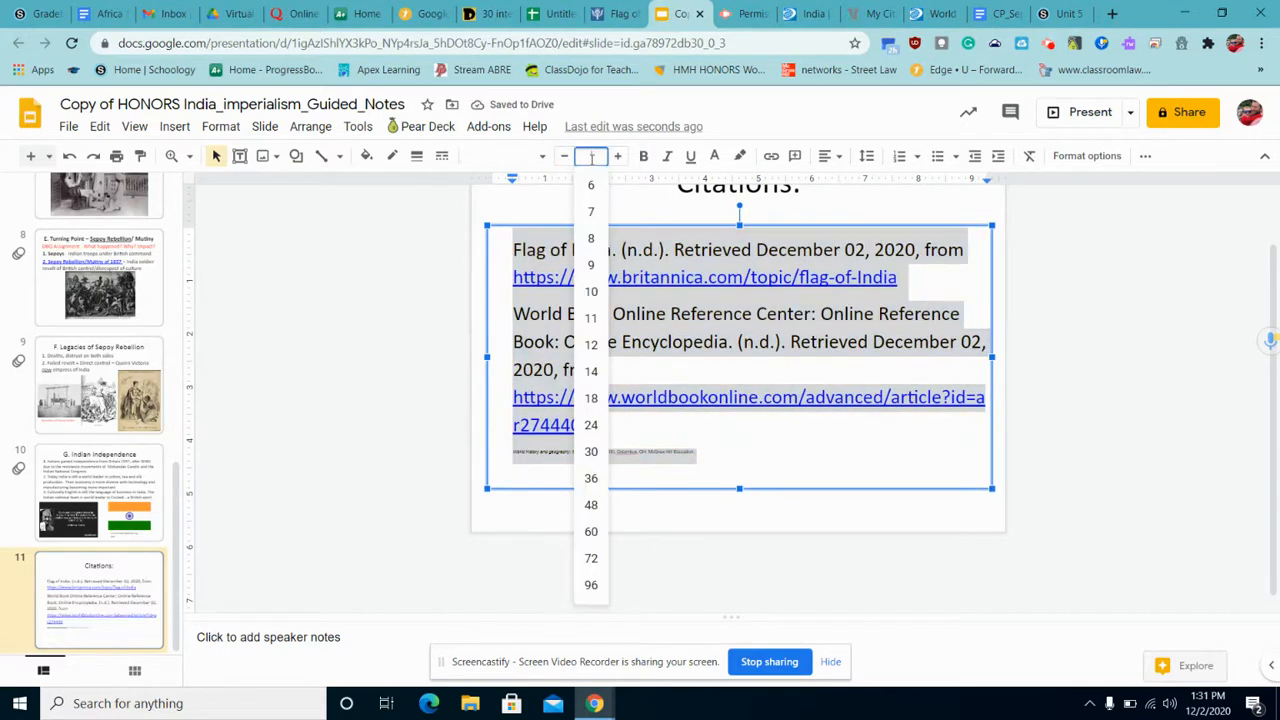
left_click(591, 371)
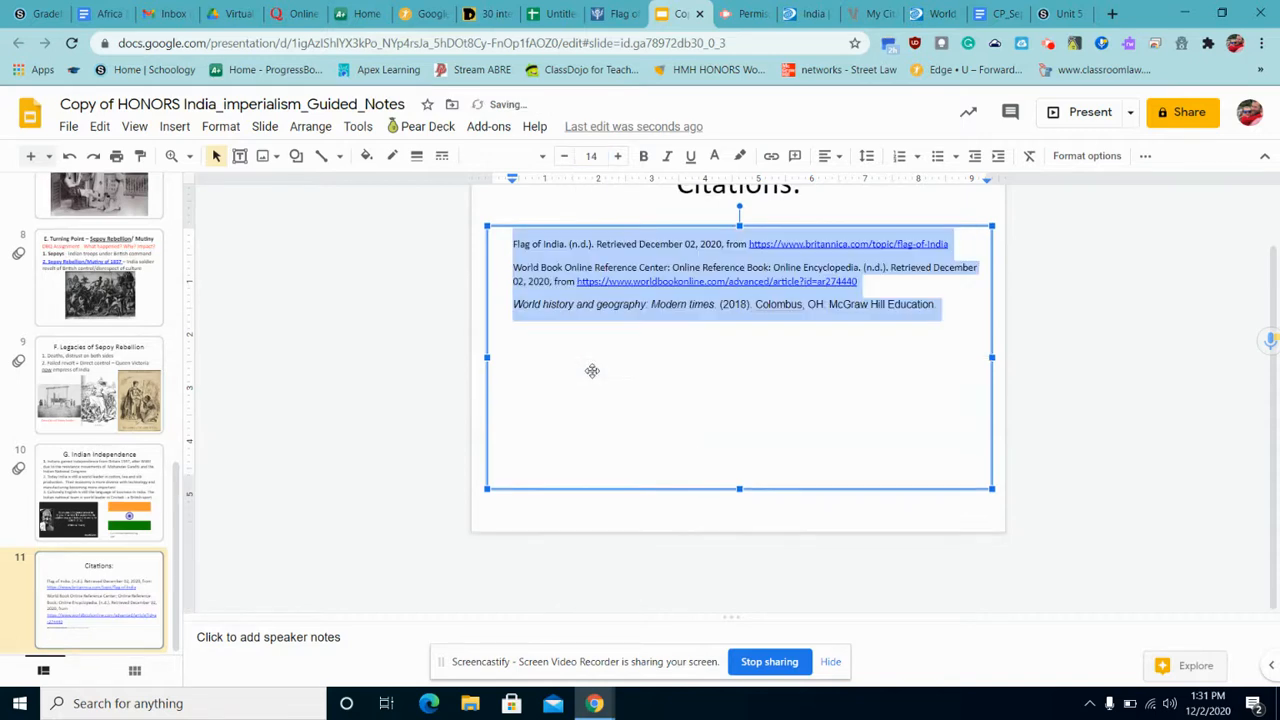
left_click(619, 156)
left_click(619, 156)
left_click(619, 156)
left_click(619, 156)
left_click(619, 156)
left_click(619, 156)
left_click(619, 156)
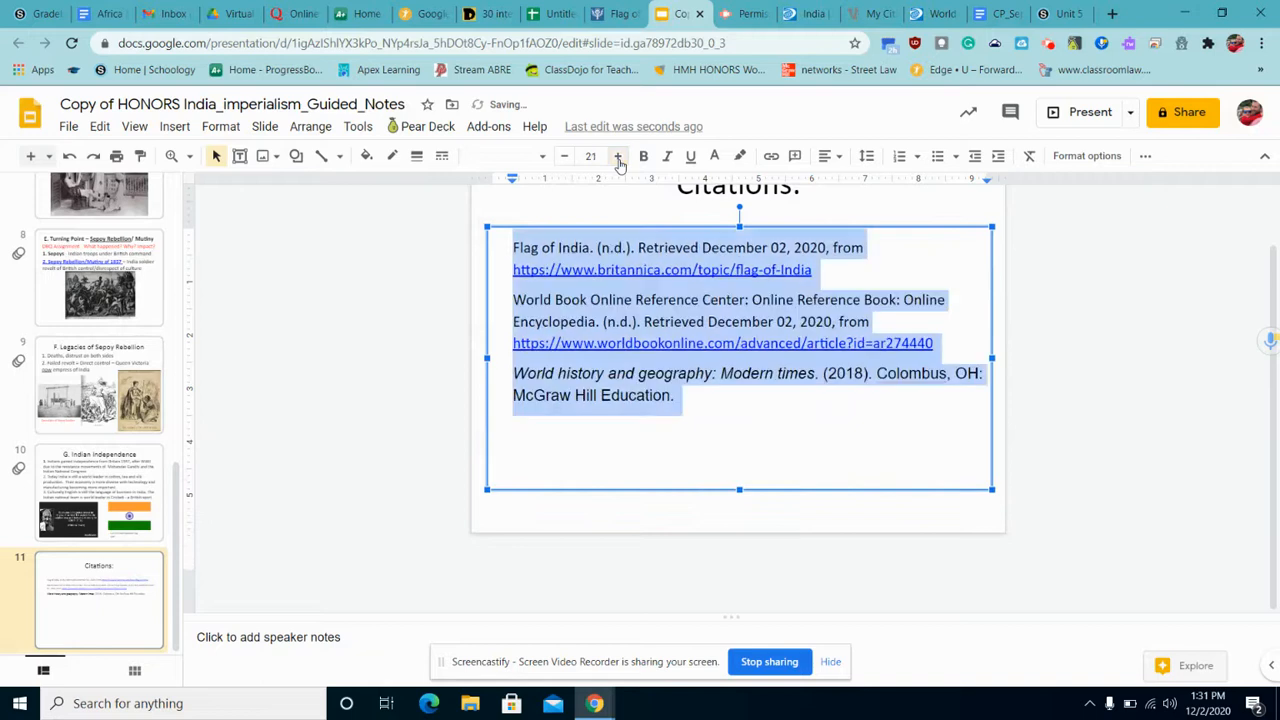
left_click(633, 299)
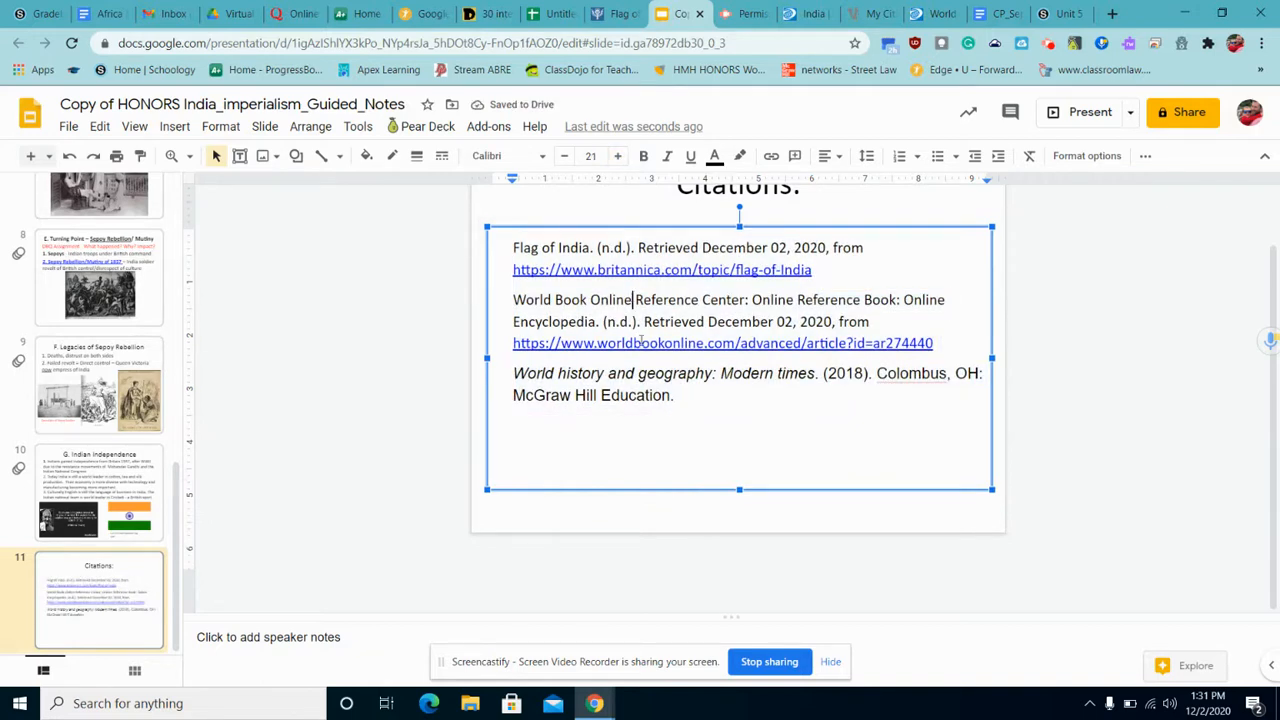
Number the Britannica, World Book and book citations '1.', '2.' and '3.'.
left_click(620, 393)
left_click(512, 250)
type("1.")
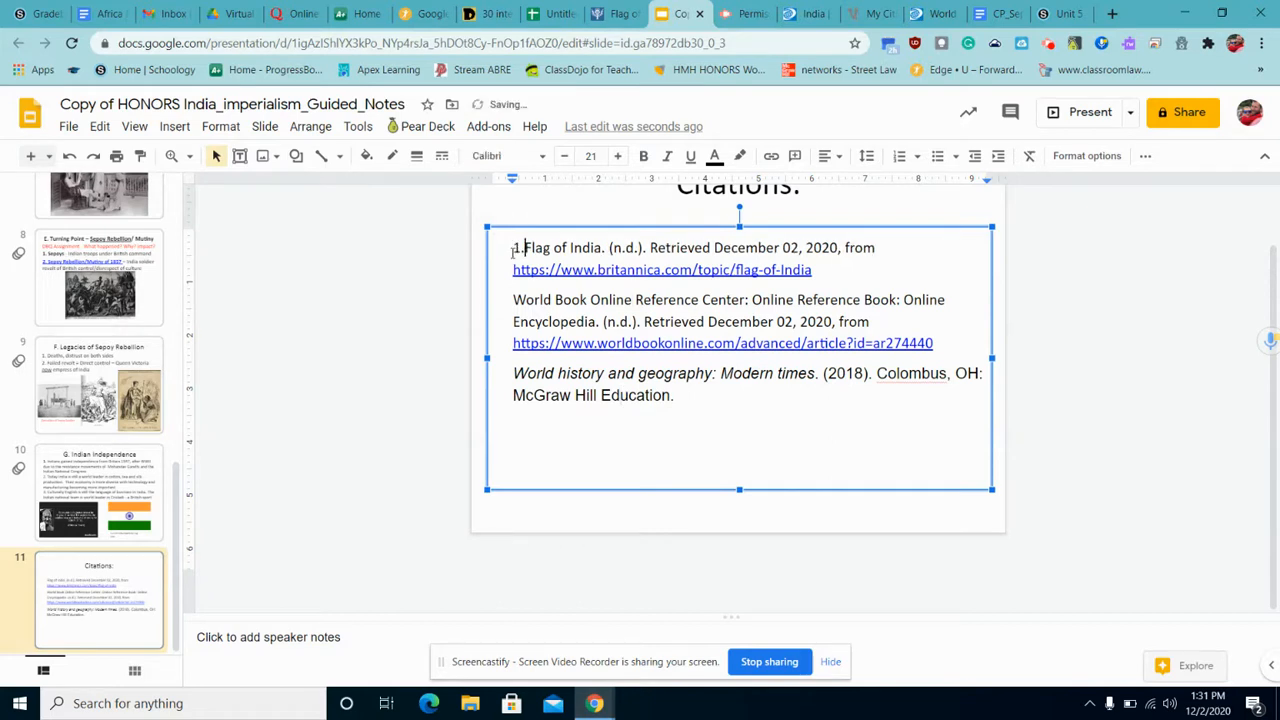
key("Down")
key("Down")
type("2.")
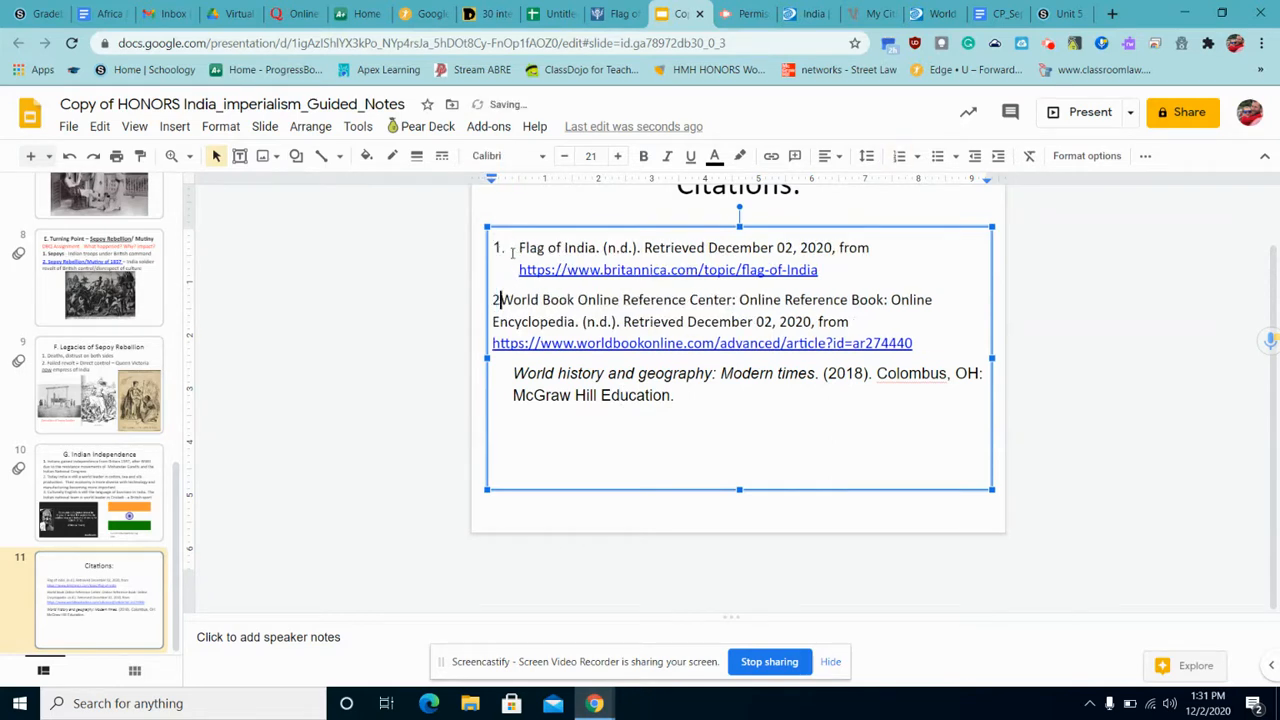
key("Down")
key("Down")
type("3.")
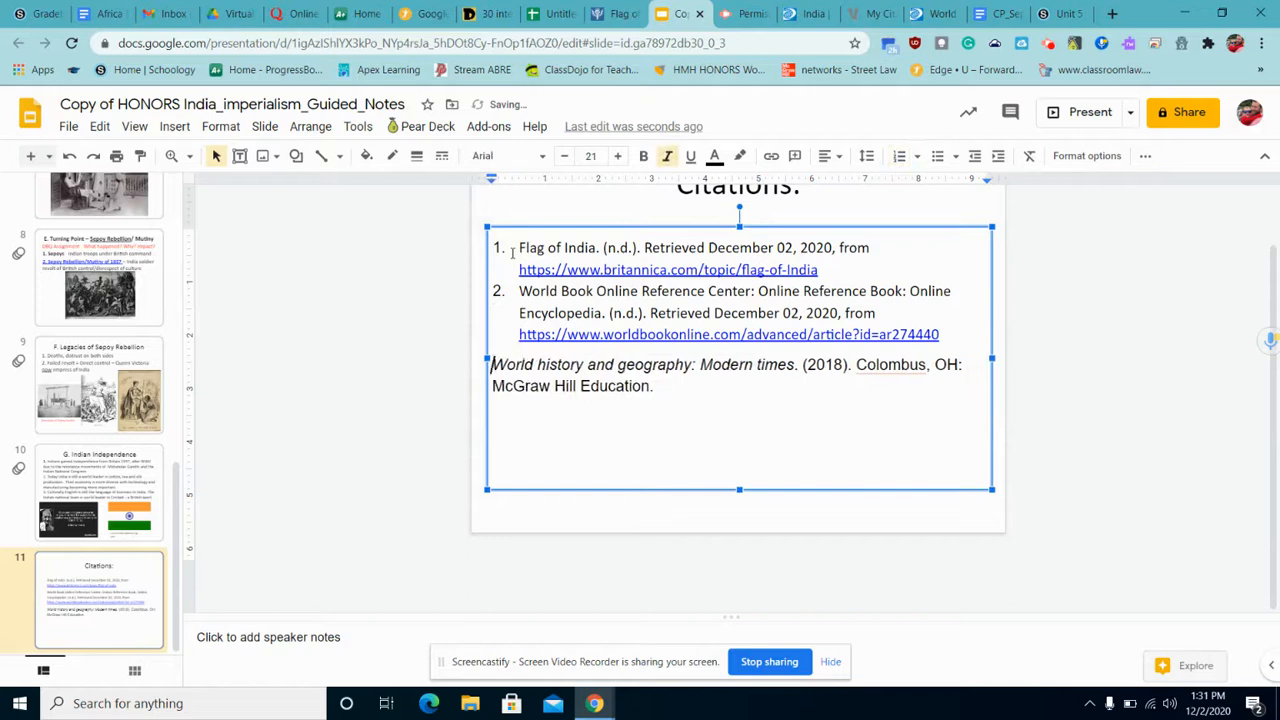